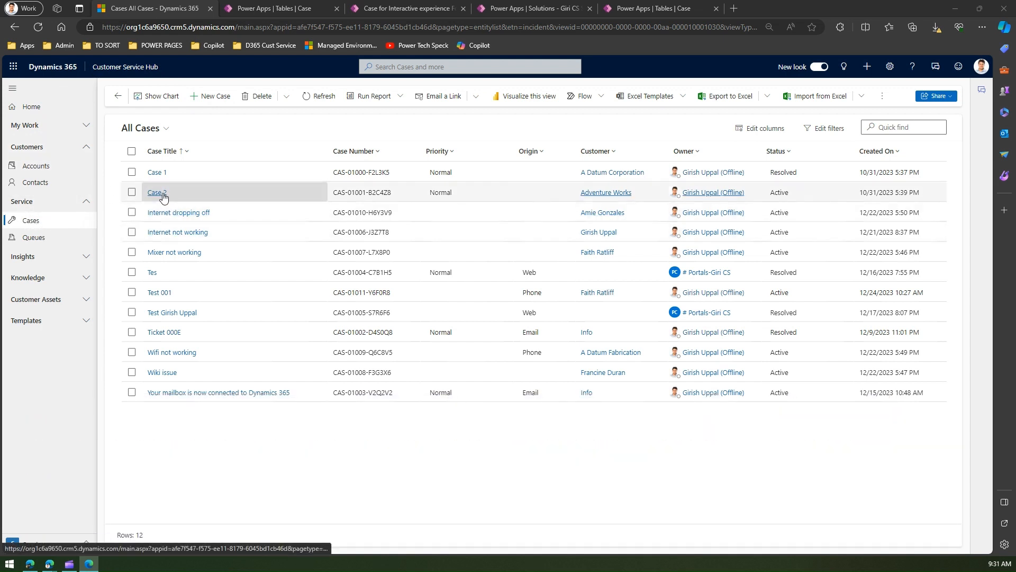
# - In the "Internet not working" case, clear the Case Title and Customer fields and review their required-field validation
pyautogui.click(168, 233)
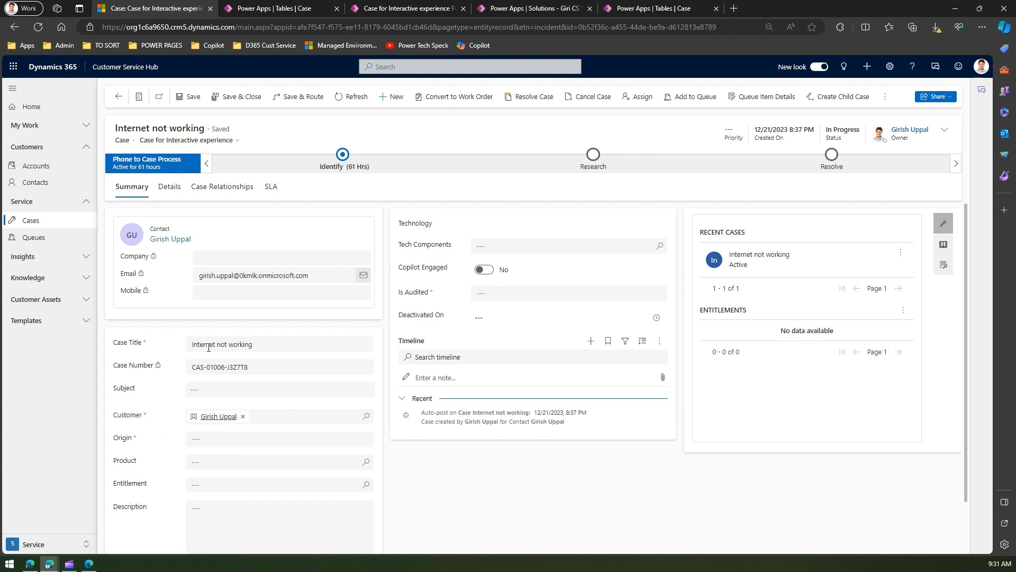
pyautogui.moveTo(267, 345); pyautogui.dragTo(177, 343)
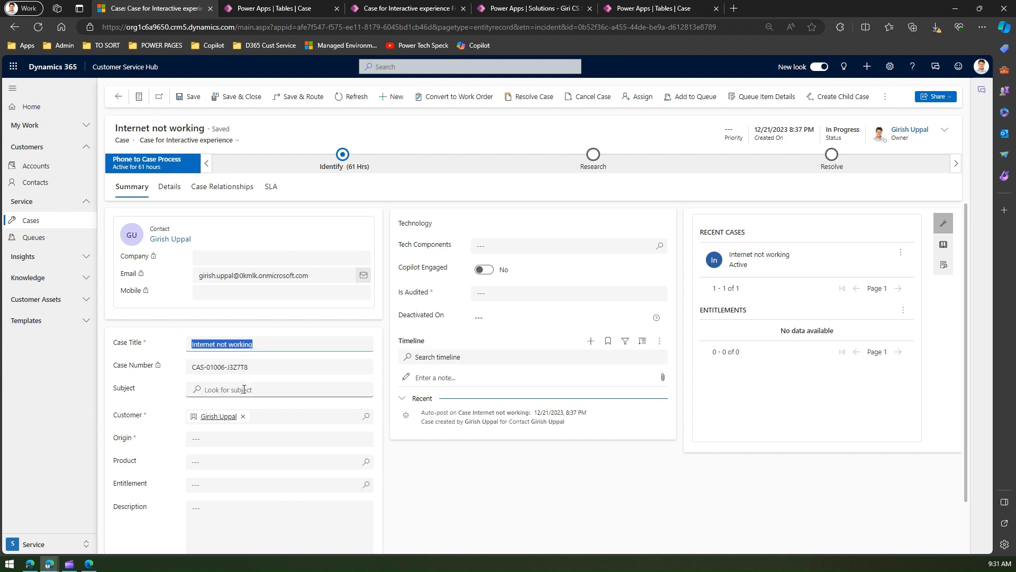
pyautogui.press('Delete')
pyautogui.click(244, 416)
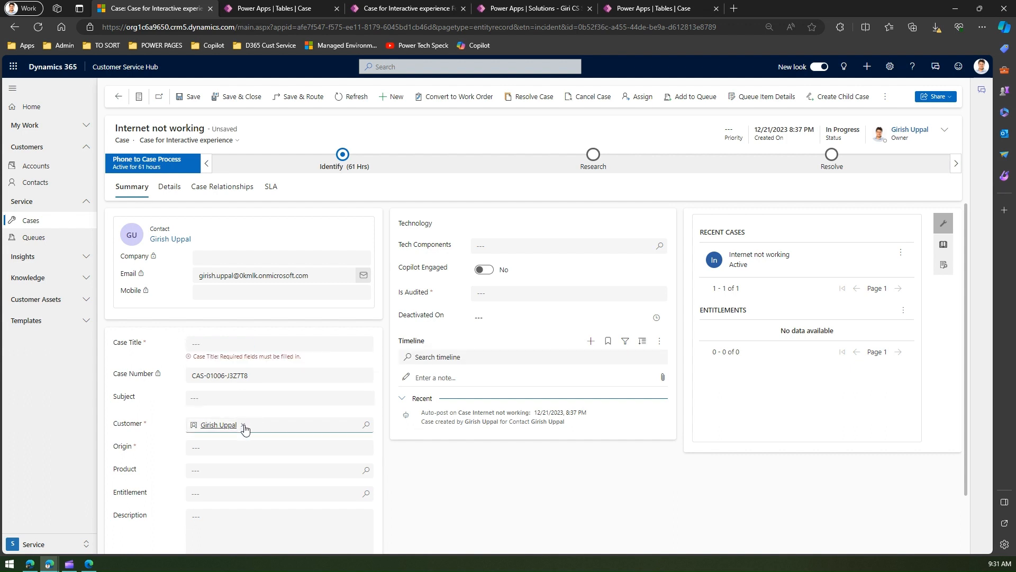
pyautogui.click(245, 425)
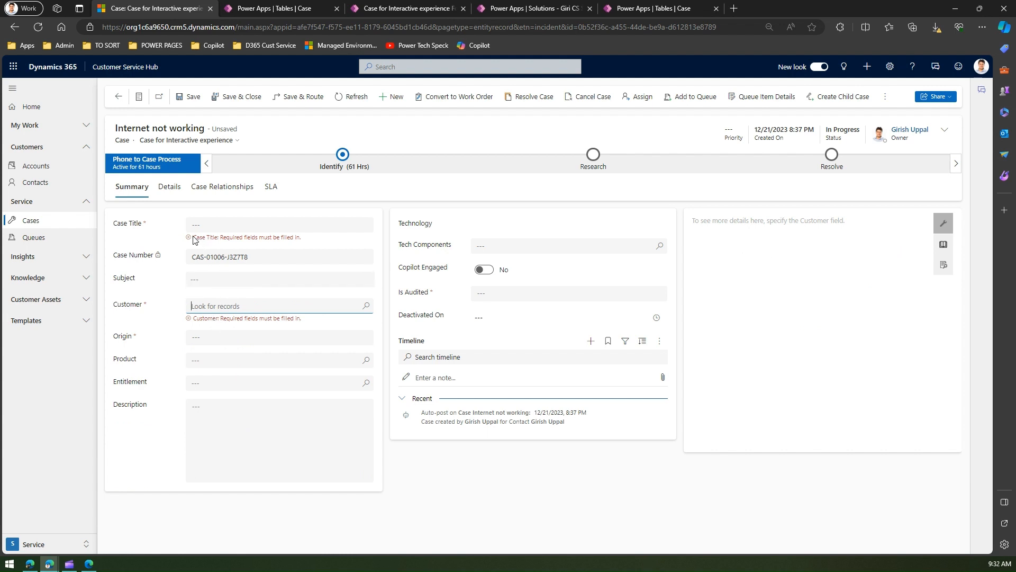
pyautogui.moveTo(193, 239); pyautogui.dragTo(306, 244)
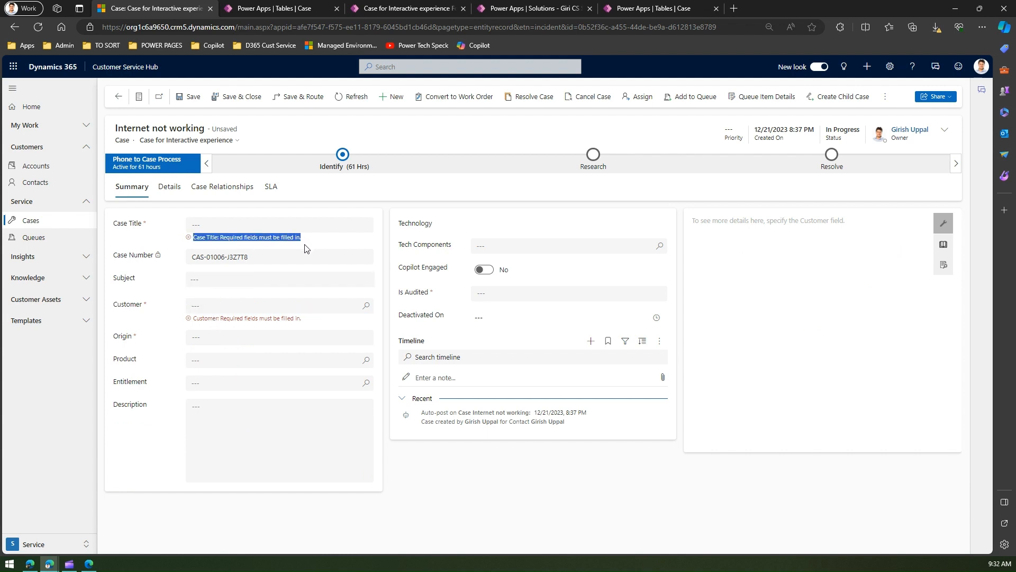
pyautogui.click(282, 243)
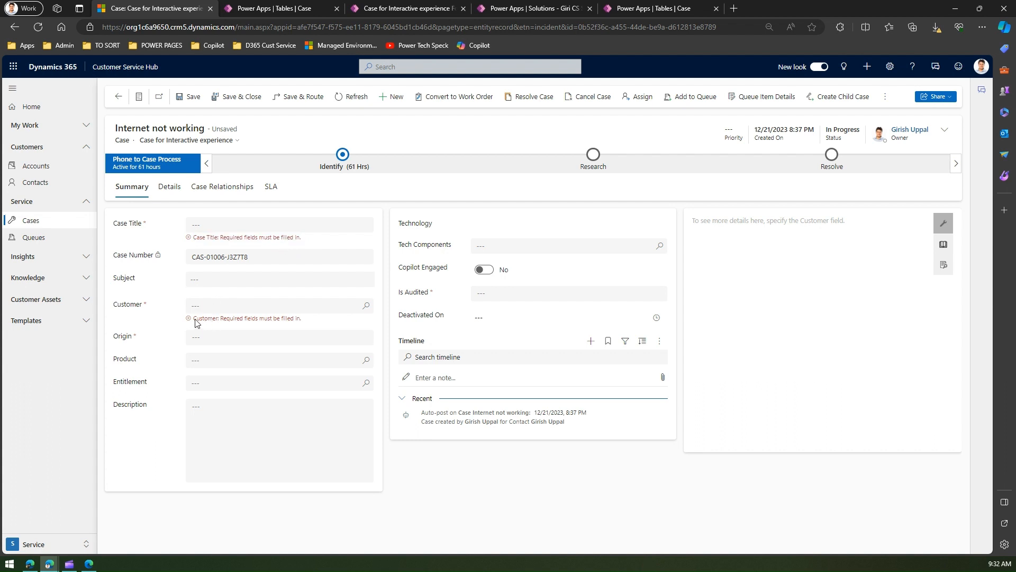
pyautogui.moveTo(193, 320); pyautogui.dragTo(284, 322)
# - Enter "Internet not wroking" as the Case Title and choose a contact as the case's Customer
pyautogui.click(227, 222)
pyautogui.write('T')
pyautogui.click(251, 297)
pyautogui.click(243, 333)
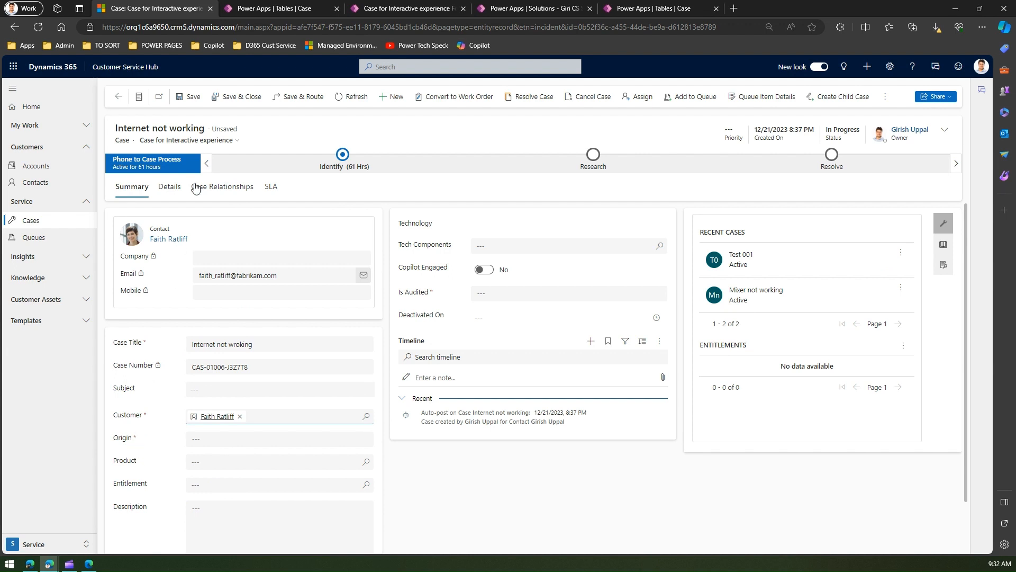
# - Try to save the case with Origin left empty and examine the Origin field's validation at 100% zoom
pyautogui.click(193, 100)
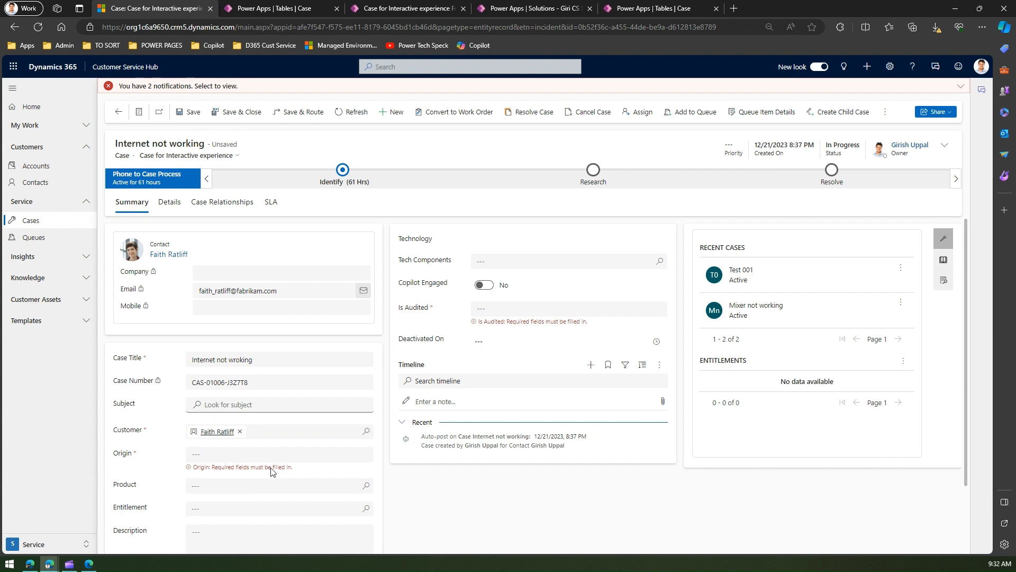
pyautogui.moveTo(295, 471); pyautogui.dragTo(183, 474)
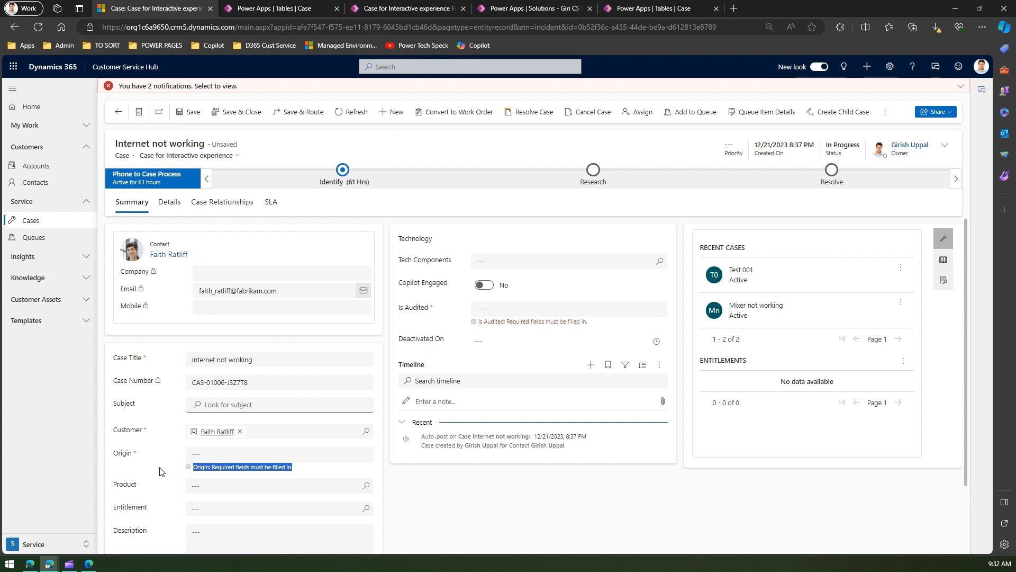
pyautogui.click(158, 471)
pyautogui.hotkey('ctrl', '+')
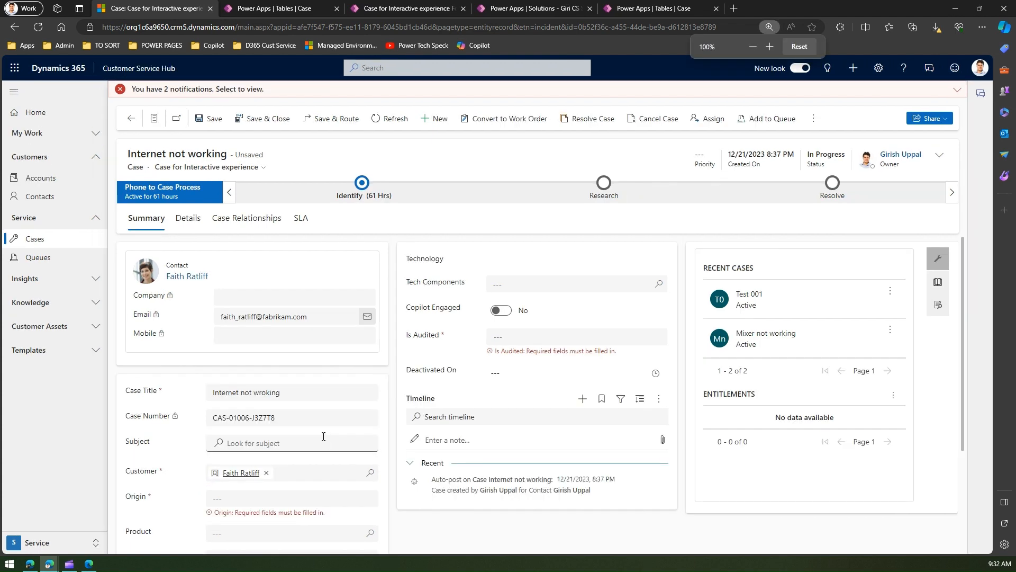
pyautogui.scroll(-3, 318, 428)
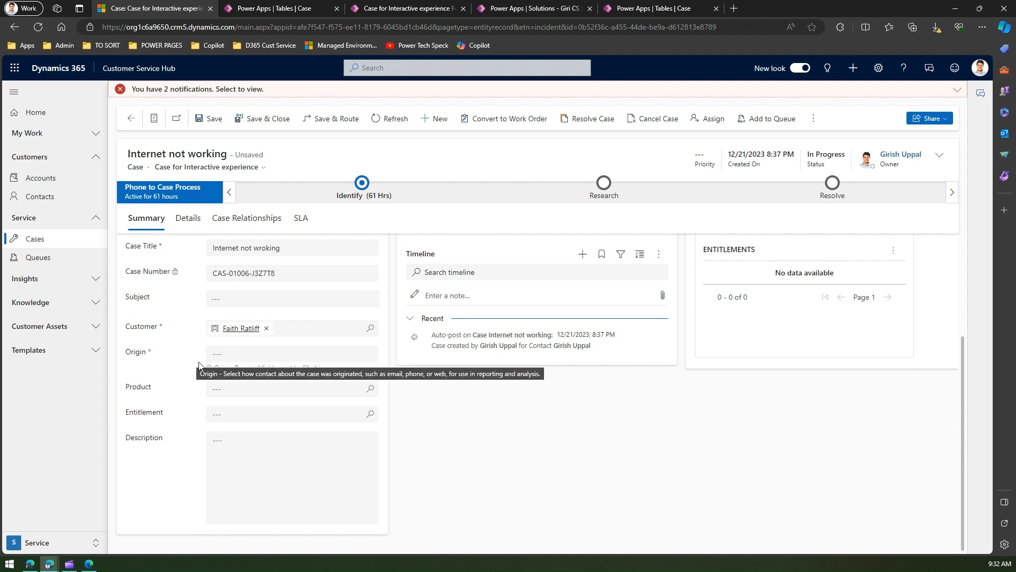
# - Switch to Power Apps and inspect the Origin field's properties in the Case table's "Case for Interactive experience" form
pyautogui.click(278, 9)
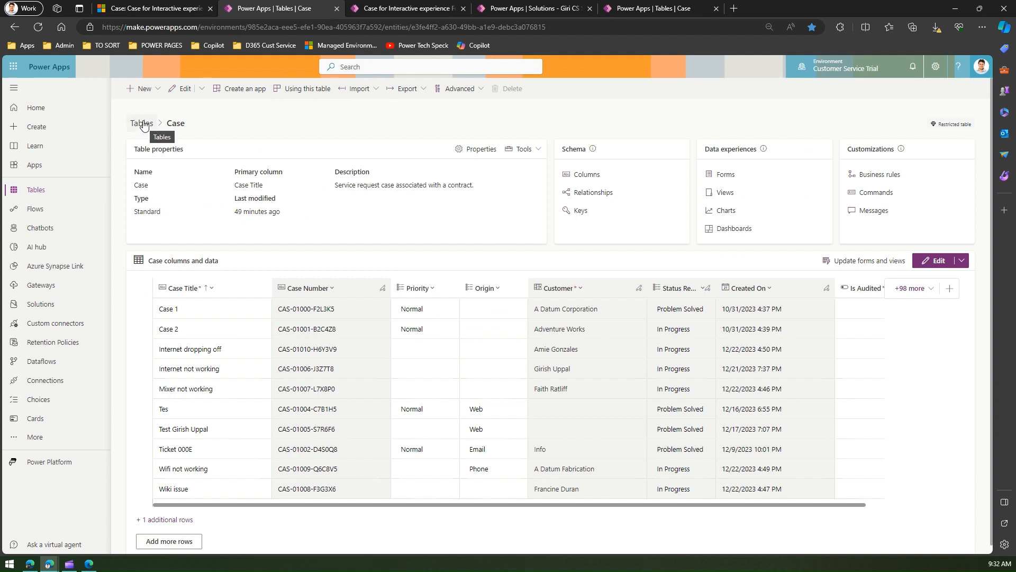
pyautogui.click(724, 176)
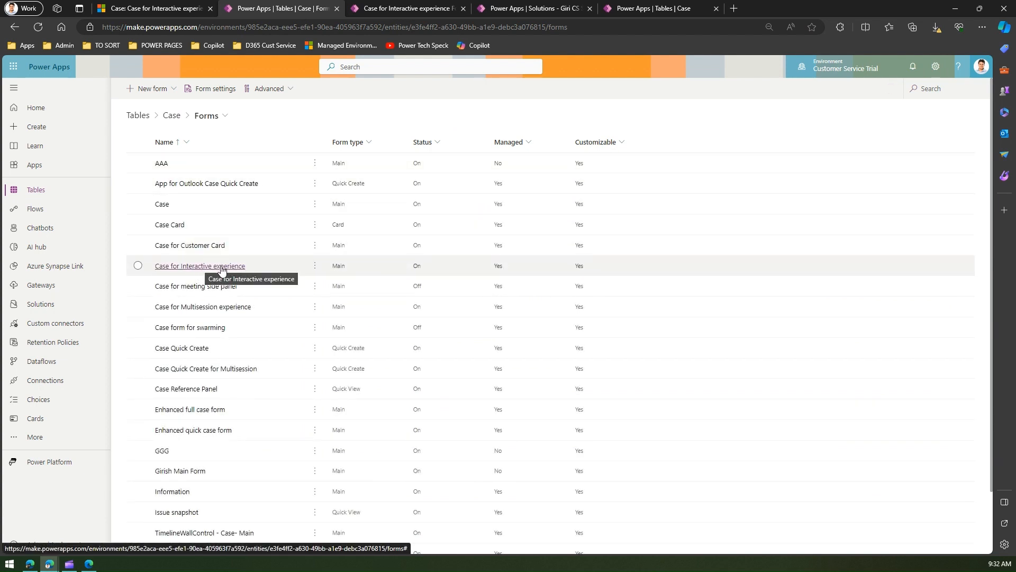
pyautogui.click(380, 7)
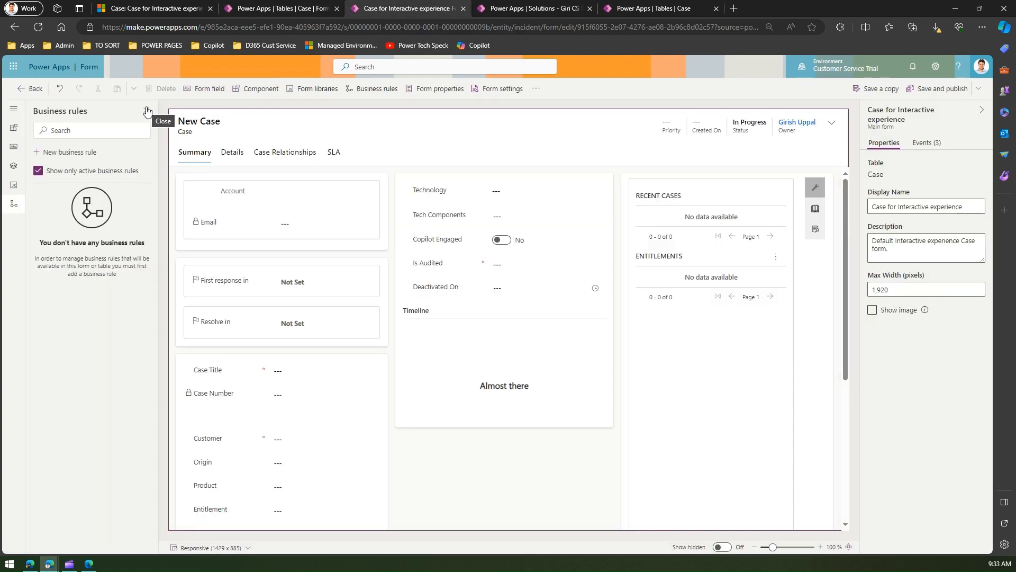
pyautogui.click(148, 112)
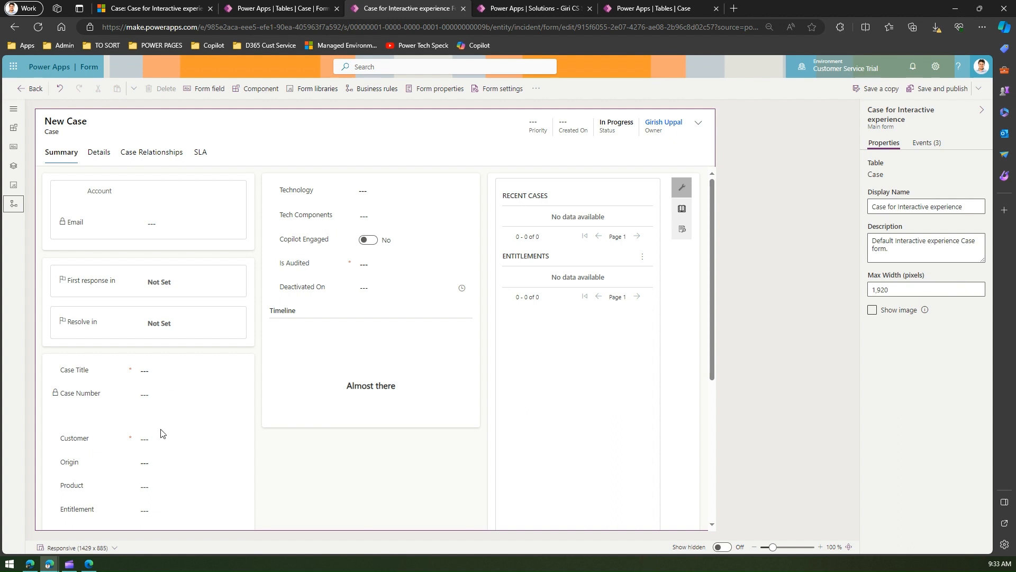
pyautogui.click(166, 412)
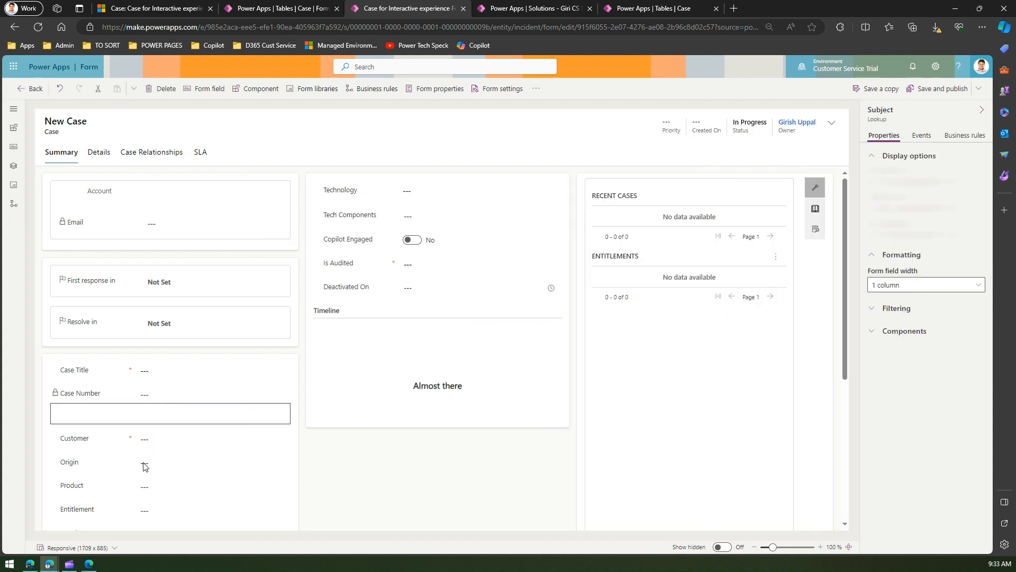
pyautogui.click(149, 465)
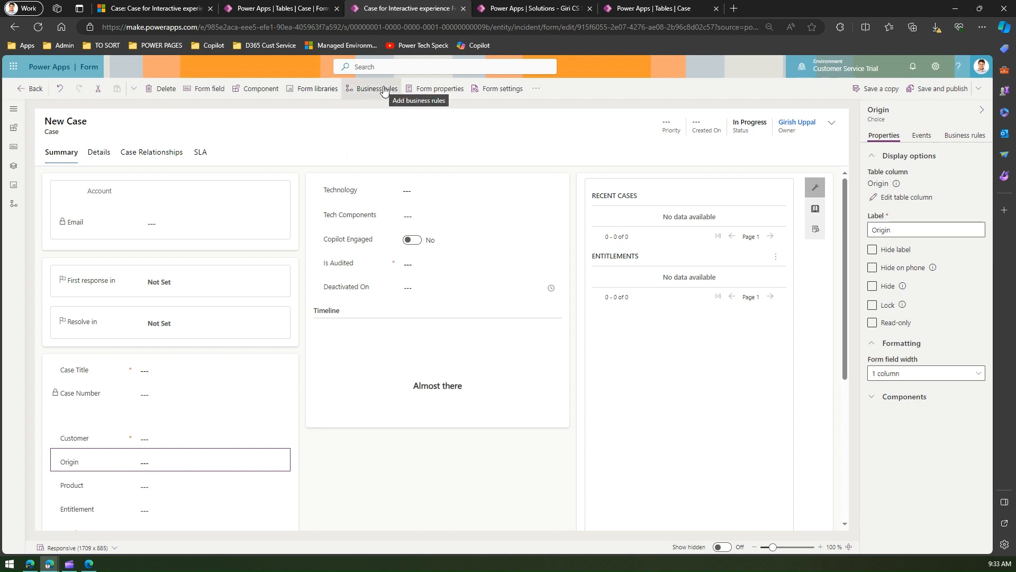
# - Create a new business rule from the Case table's business rules
pyautogui.click(647, 8)
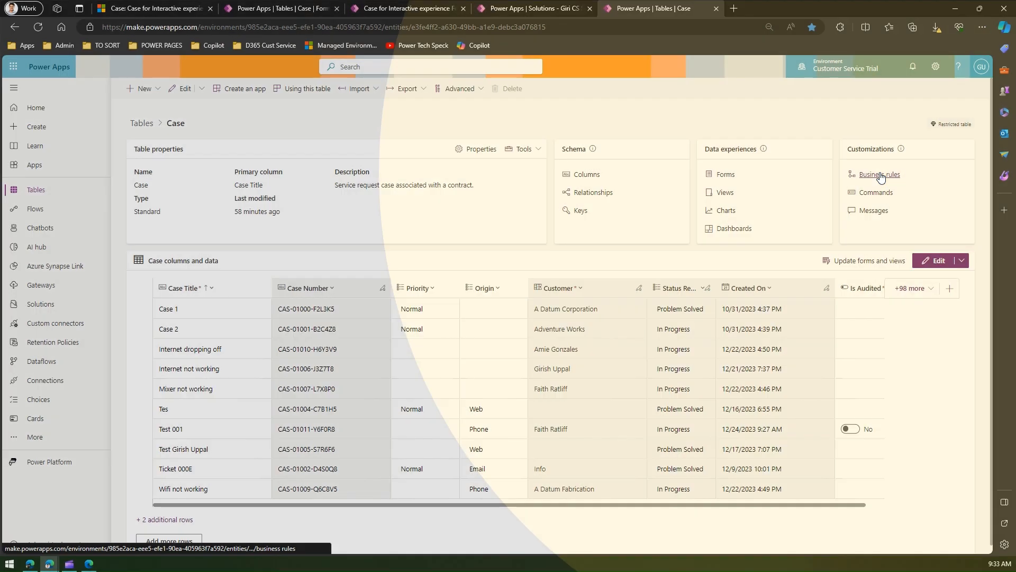
pyautogui.click(880, 175)
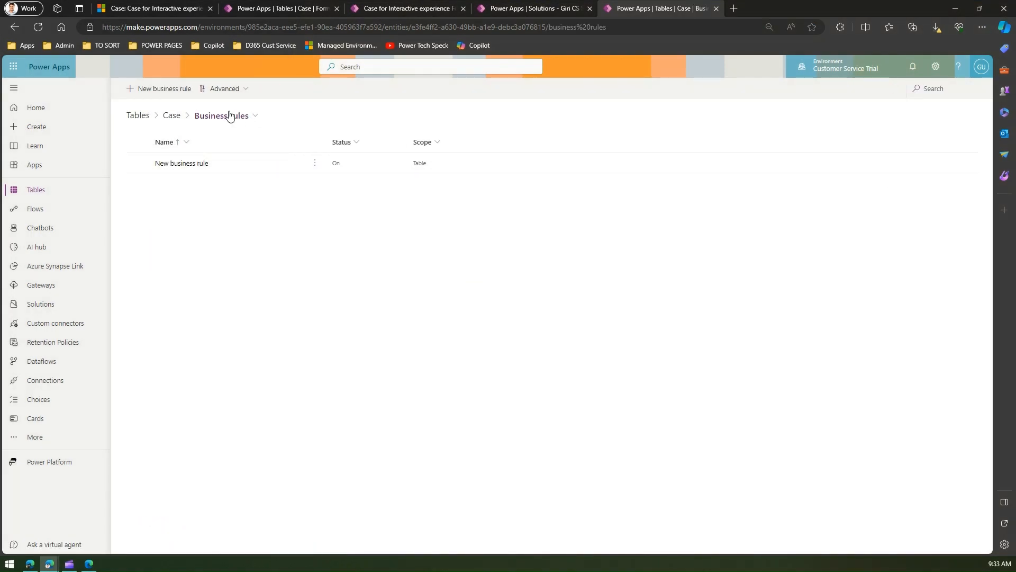
pyautogui.click(155, 89)
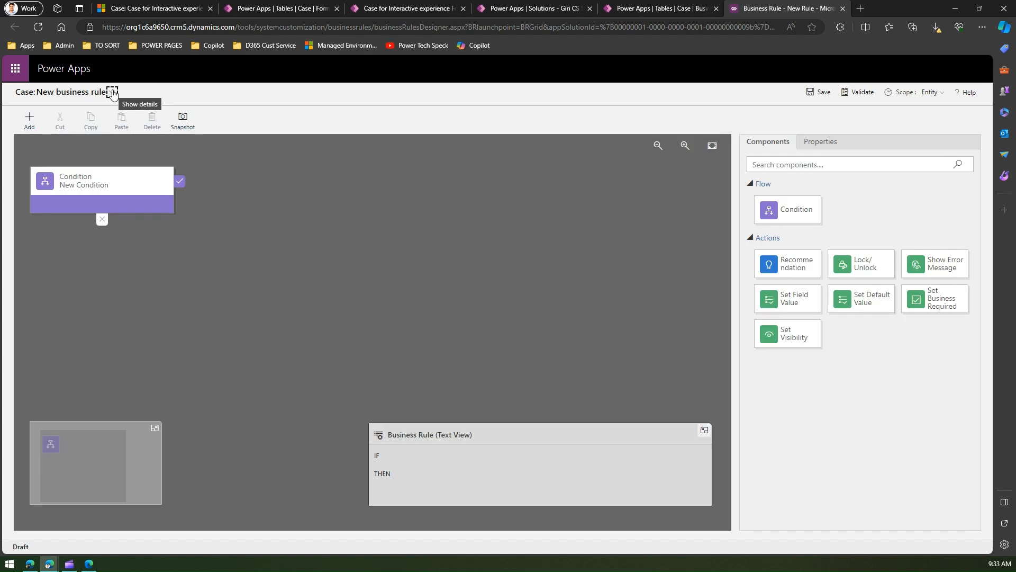
# - Name the business rule "Custom Error Message for Origin field"
pyautogui.click(112, 93)
pyautogui.moveTo(200, 128); pyautogui.dragTo(98, 131)
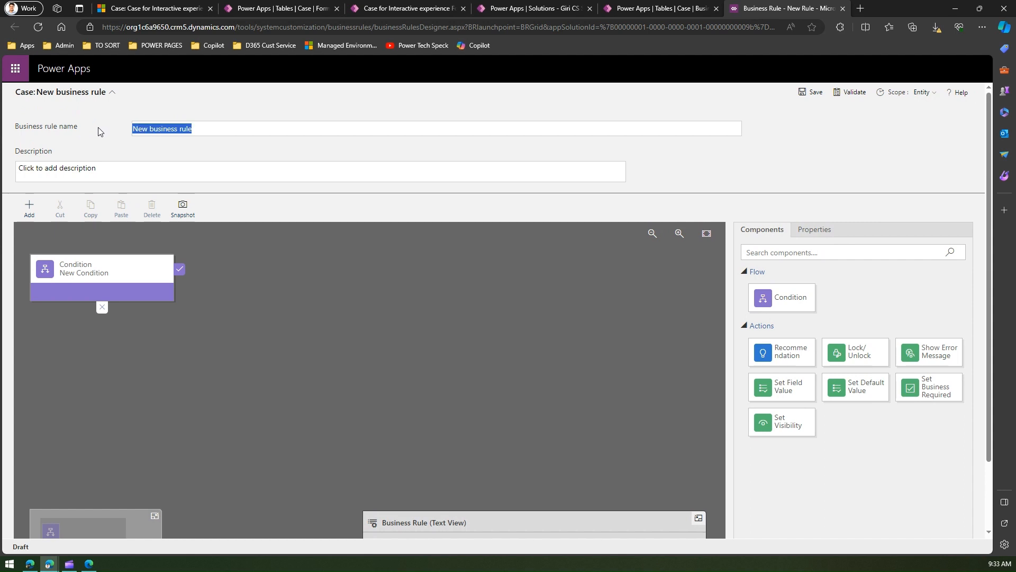
pyautogui.write('Custom')
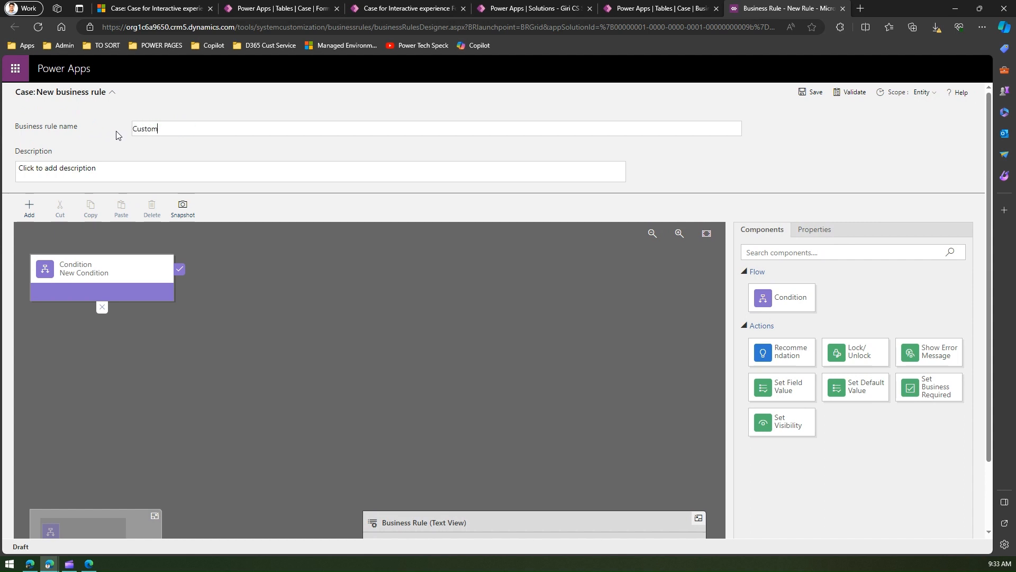
pyautogui.write(' EW')
# - Copy the rule name into the description as "Custom Error Message for Origin field" and try to save the rule
pyautogui.hotkey('ctrl', 'a')
pyautogui.hotkey('ctrl', 'c')
pyautogui.click(82, 168)
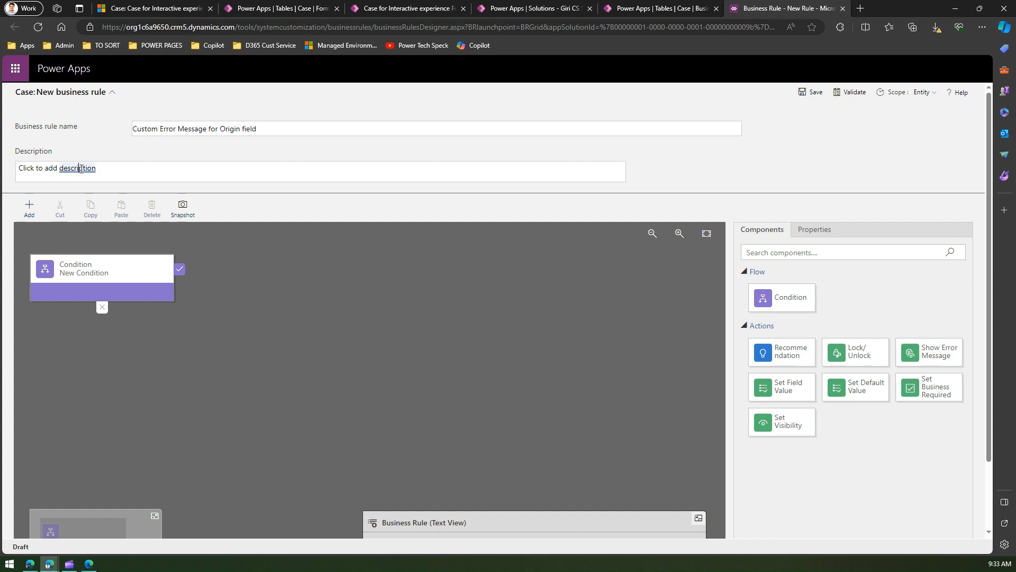
pyautogui.hotkey('ctrl', 'v')
pyautogui.hotkey('ctrl', 'a')
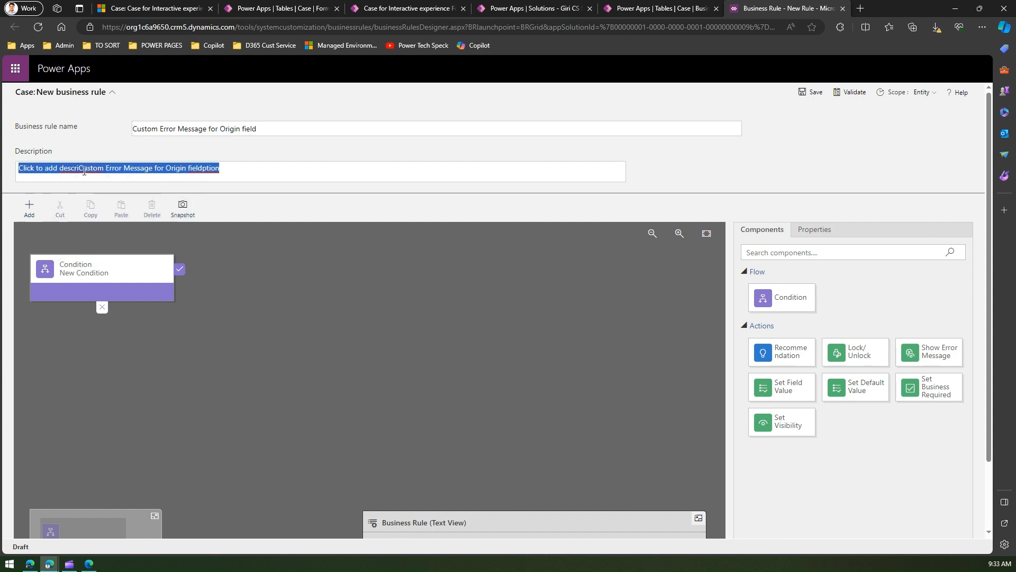
pyautogui.hotkey('ctrl', 'v')
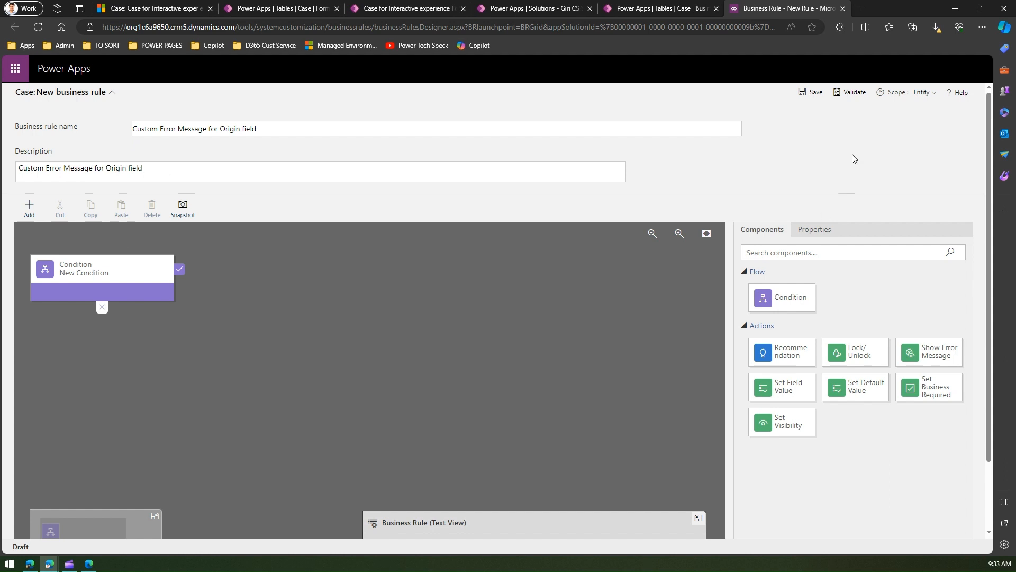
pyautogui.click(812, 97)
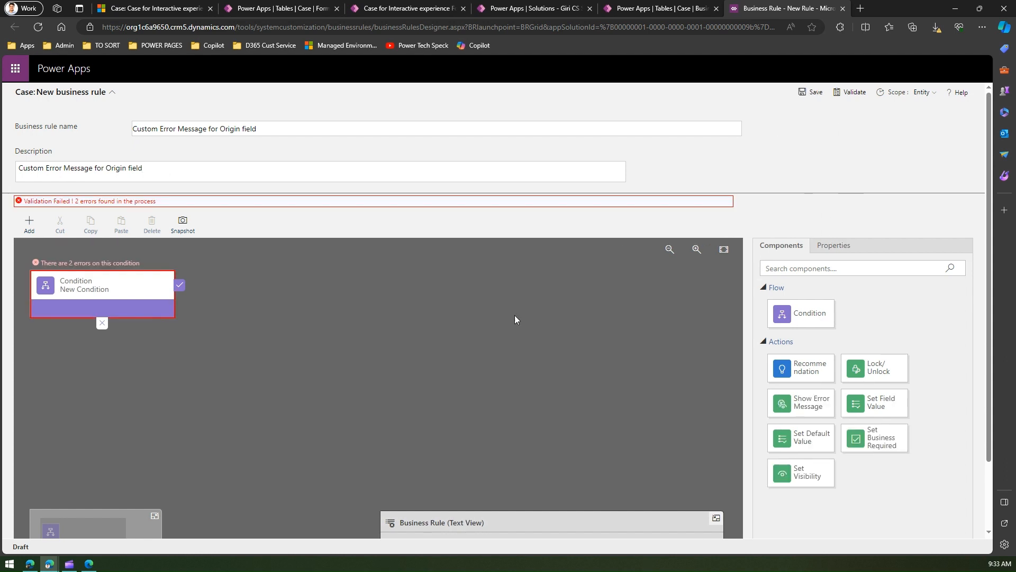
pyautogui.click(113, 92)
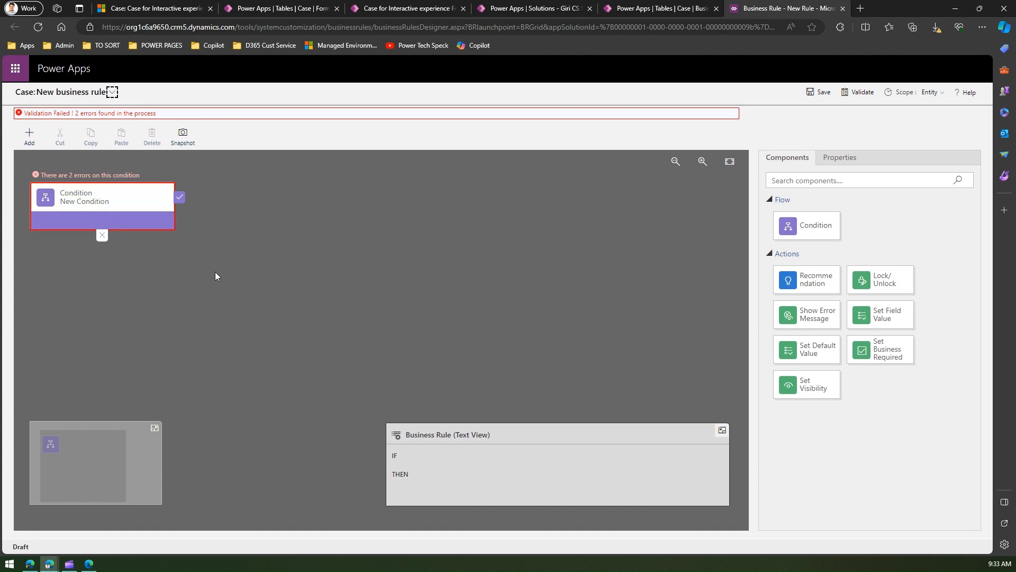
# - Set the condition's rule to source Entity, field Case Title, operator Contains data, and apply it
pyautogui.click(116, 202)
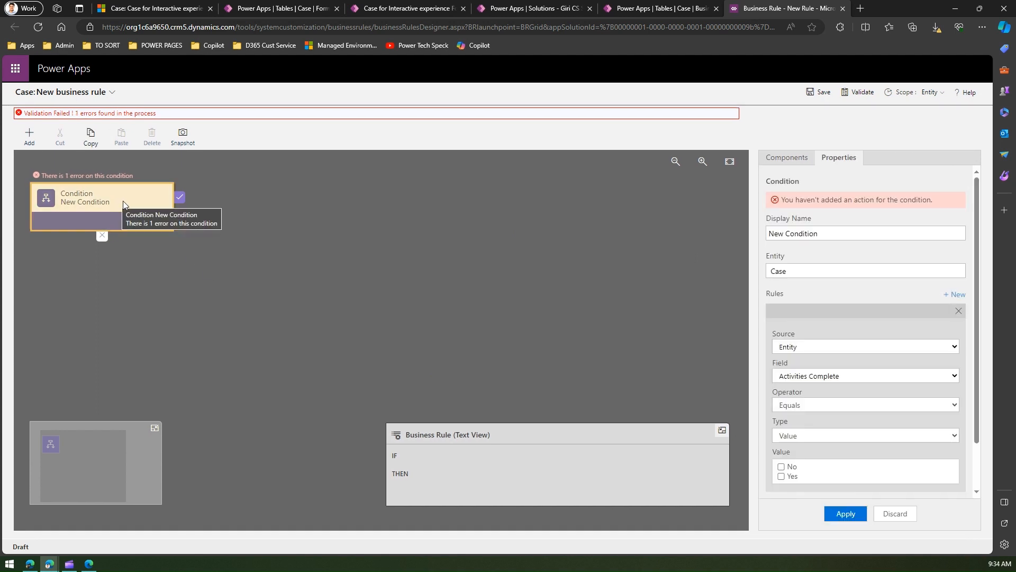
pyautogui.click(805, 347)
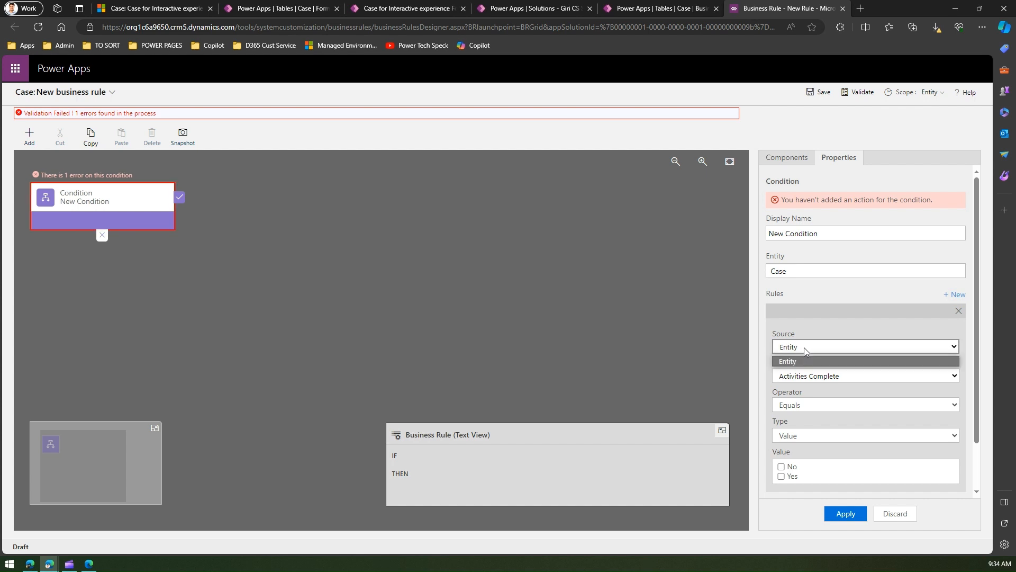
pyautogui.click(807, 361)
pyautogui.click(810, 374)
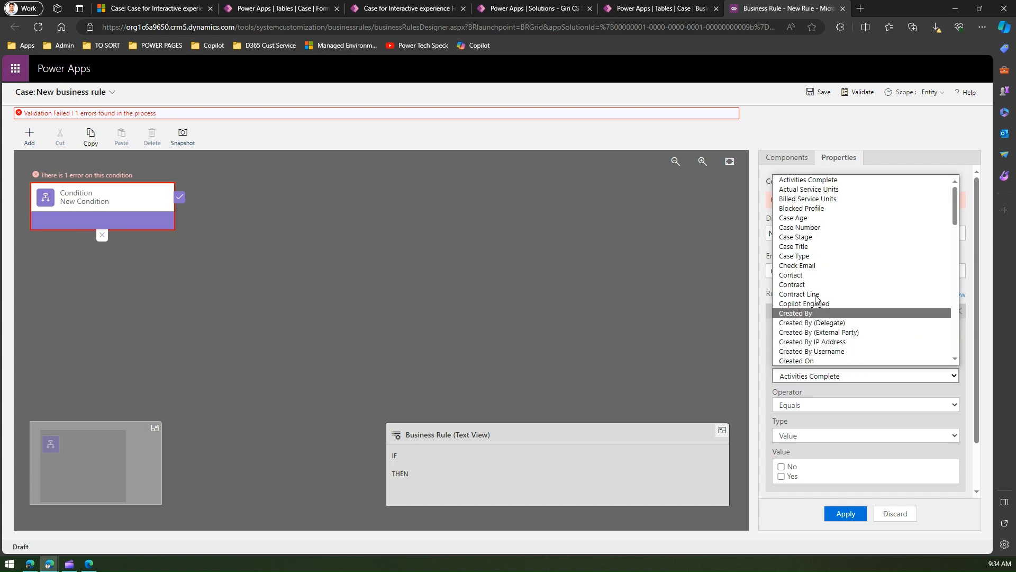
pyautogui.click(805, 246)
pyautogui.click(818, 404)
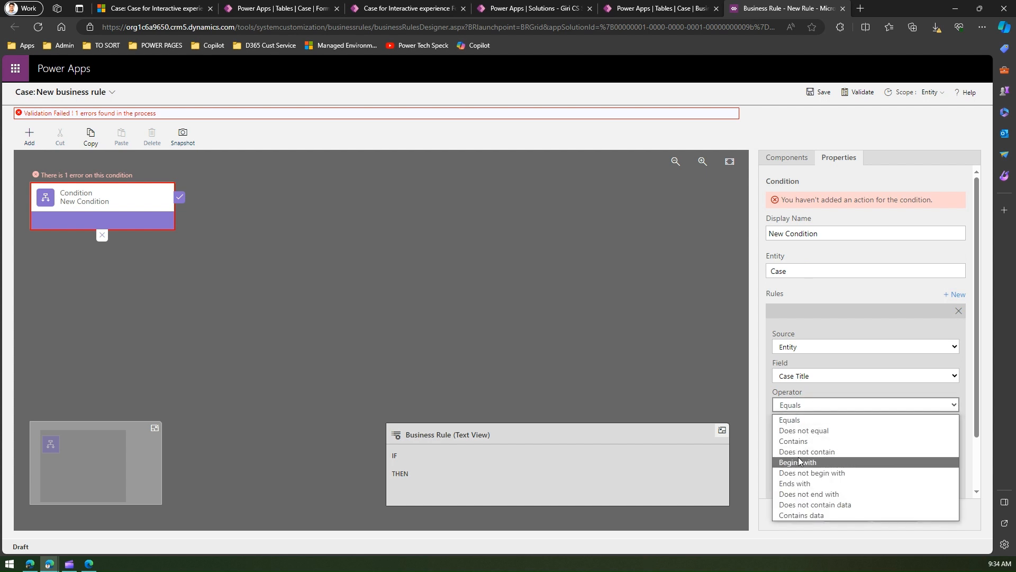
pyautogui.click(808, 515)
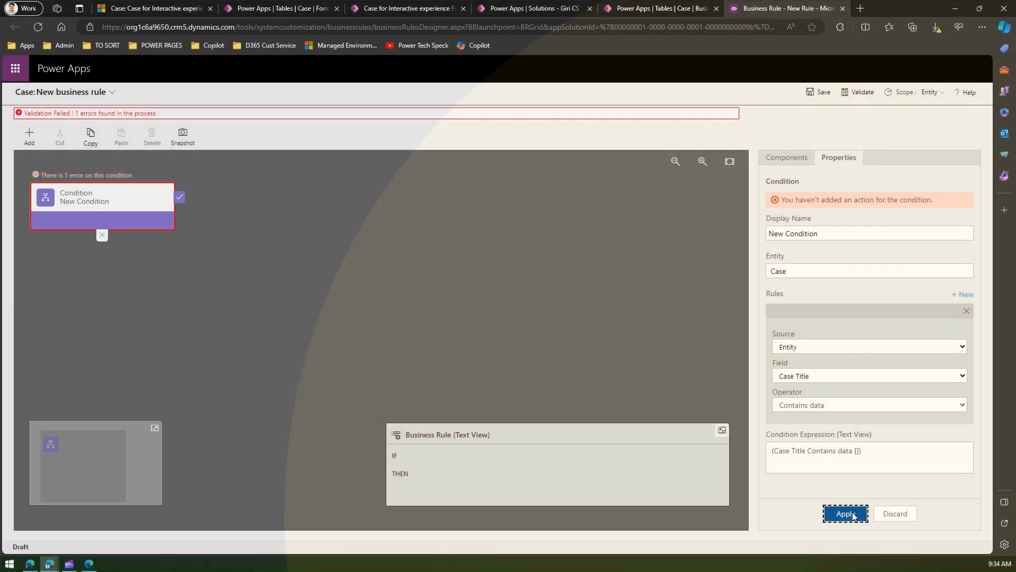
pyautogui.click(853, 511)
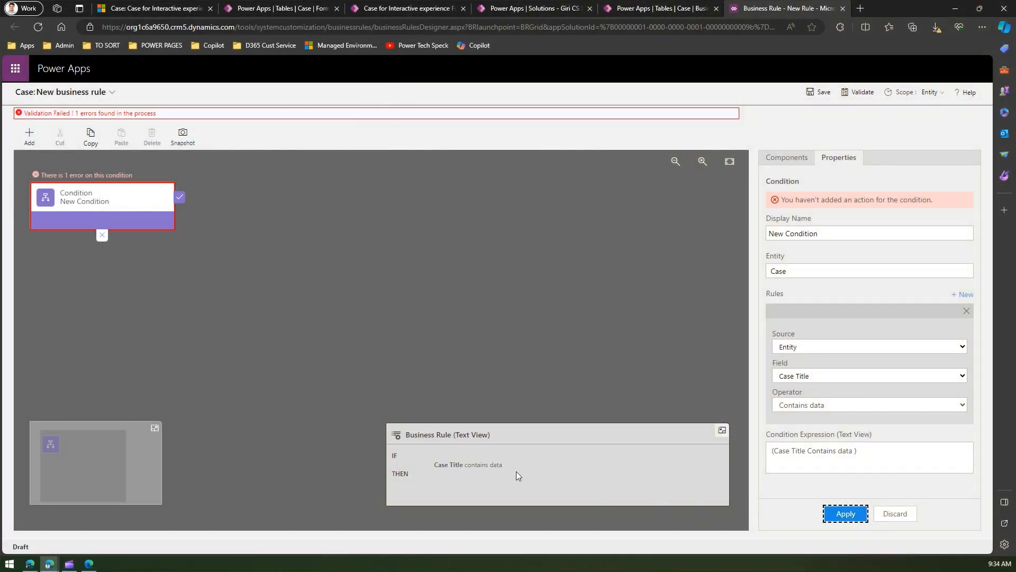
# - Check the Origin field on the open case in Dynamics 365 and return to the business rule designer
pyautogui.click(159, 8)
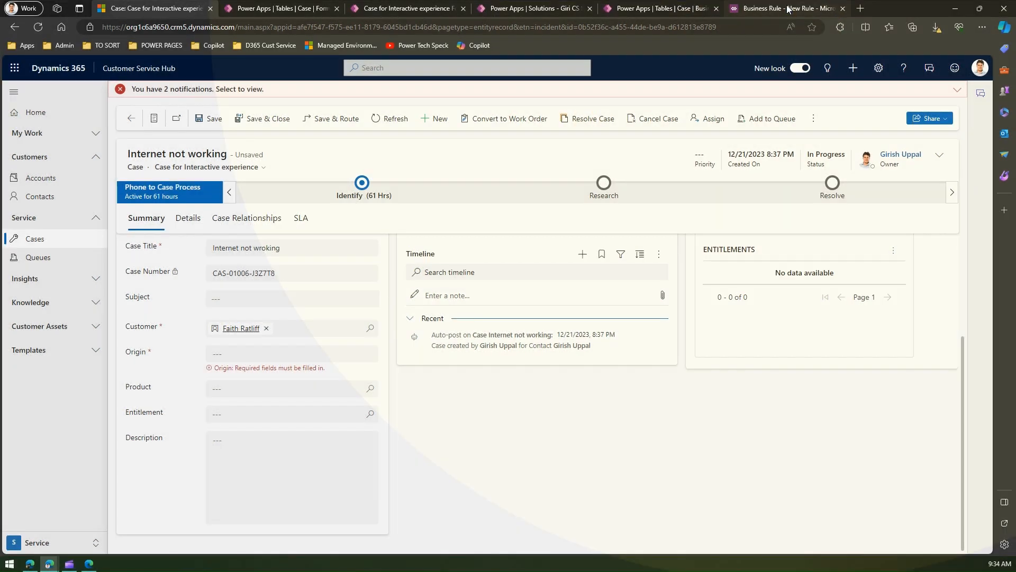
pyautogui.click(788, 9)
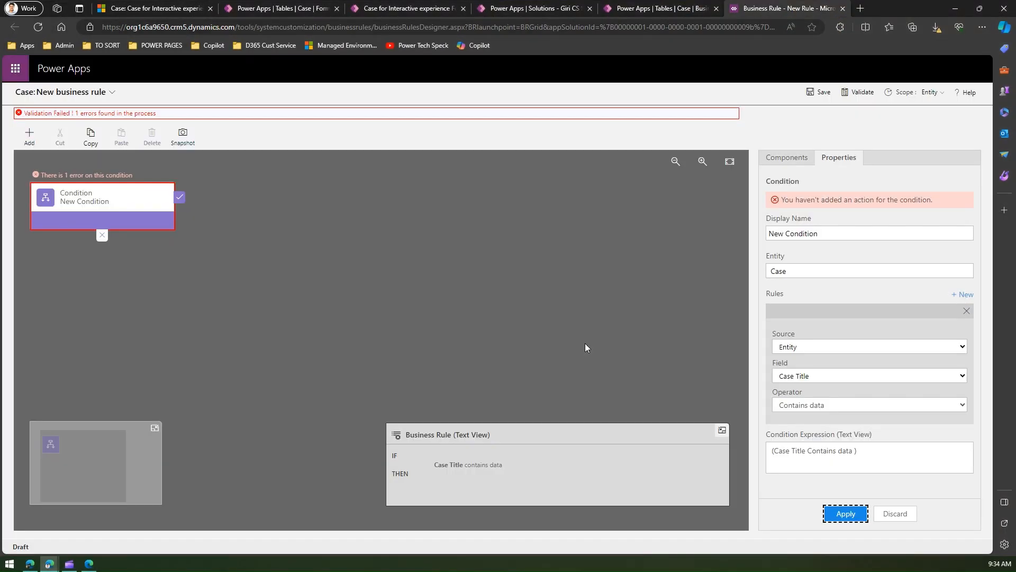
# - Add a Show Error Message action to the true branch of the condition
pyautogui.click(730, 162)
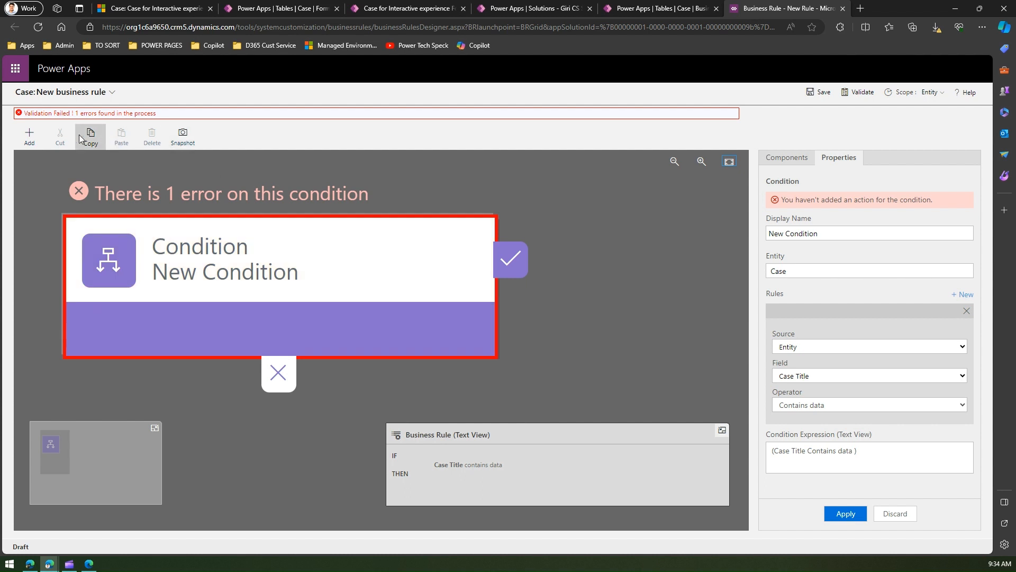
pyautogui.click(30, 138)
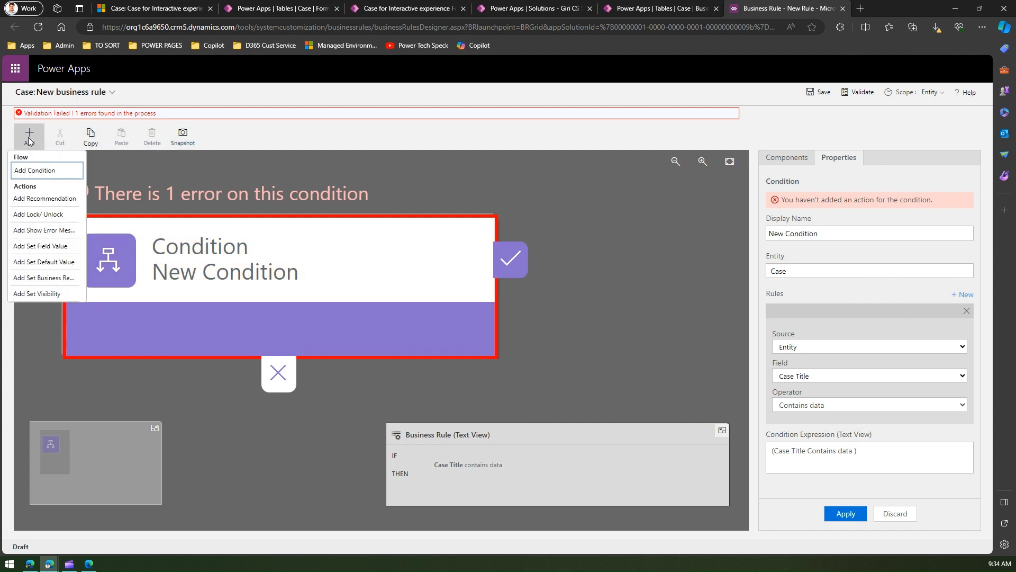
pyautogui.click(46, 230)
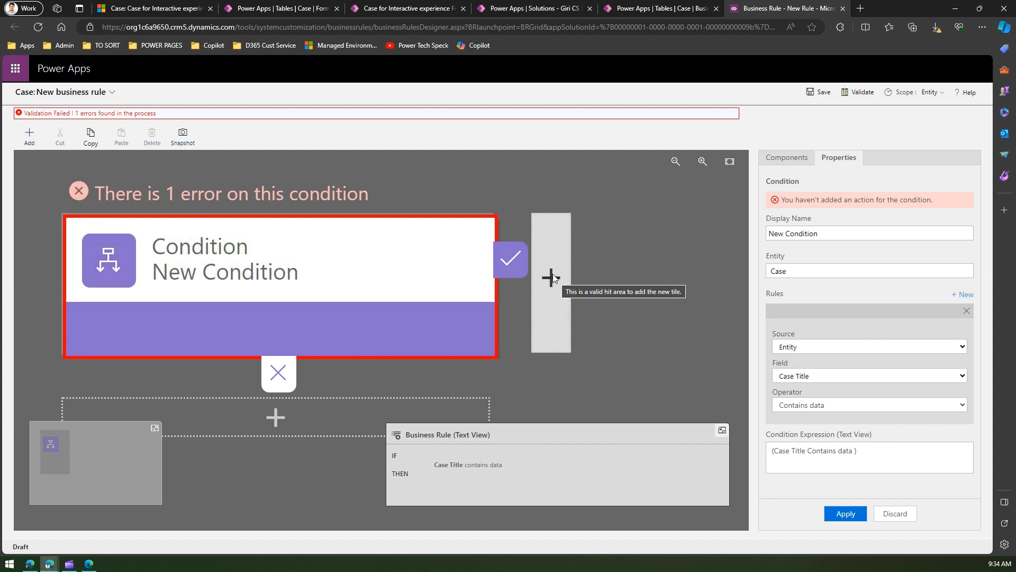
pyautogui.click(553, 274)
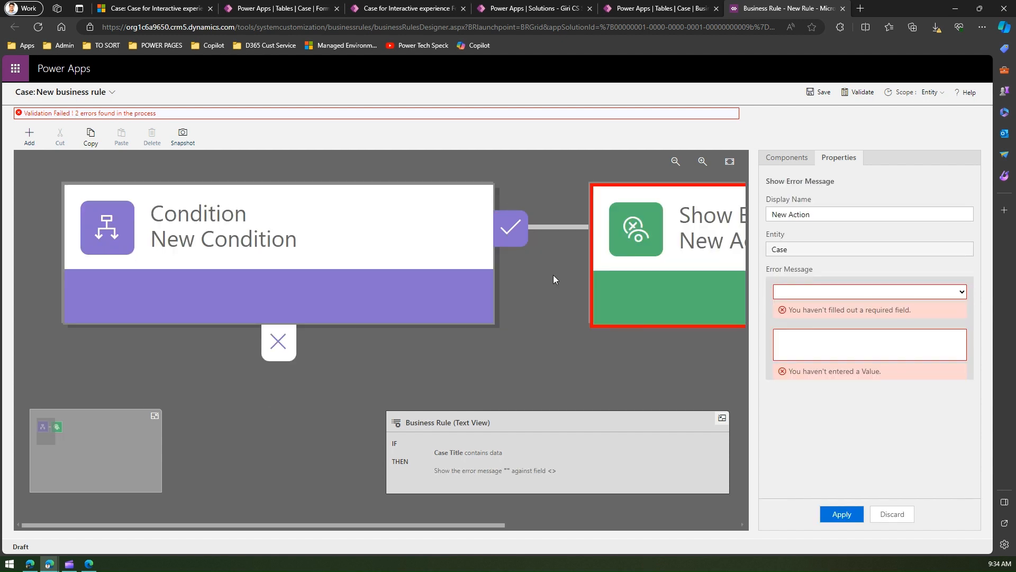
pyautogui.click(730, 161)
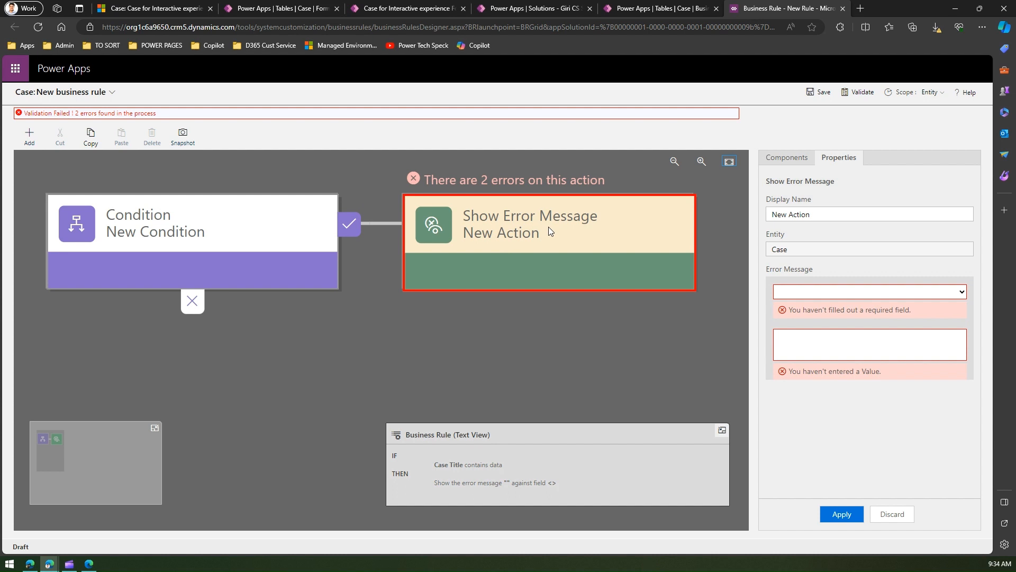
# - Name the action "Case Origin Message - " followed by the author's first name, and choose Origin as its error message field
pyautogui.tripleClick(823, 211)
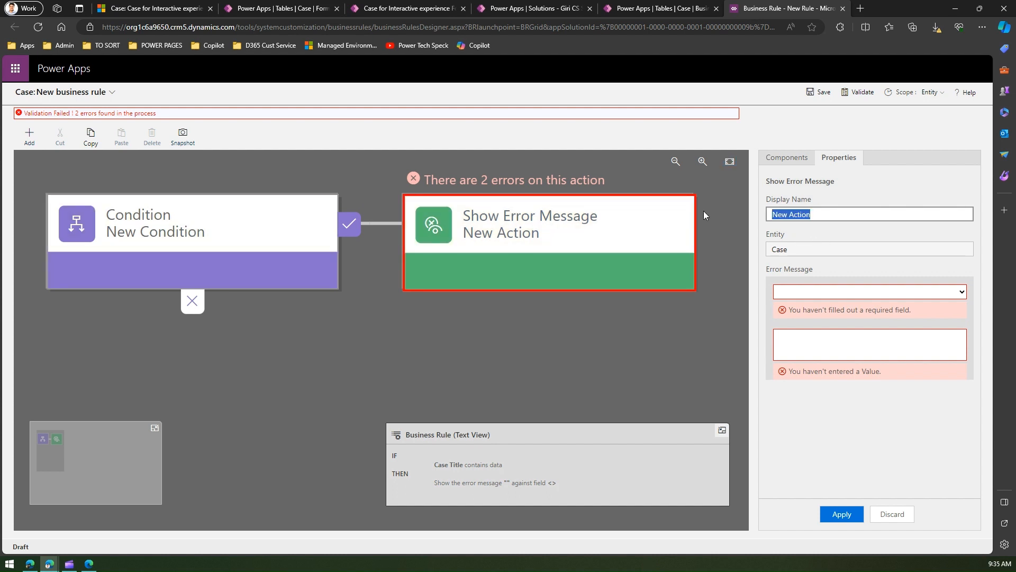
pyautogui.write('CXa')
pyautogui.press('BackSpace')
pyautogui.press('BackSpace')
pyautogui.write('ase Origin Message - Girish')
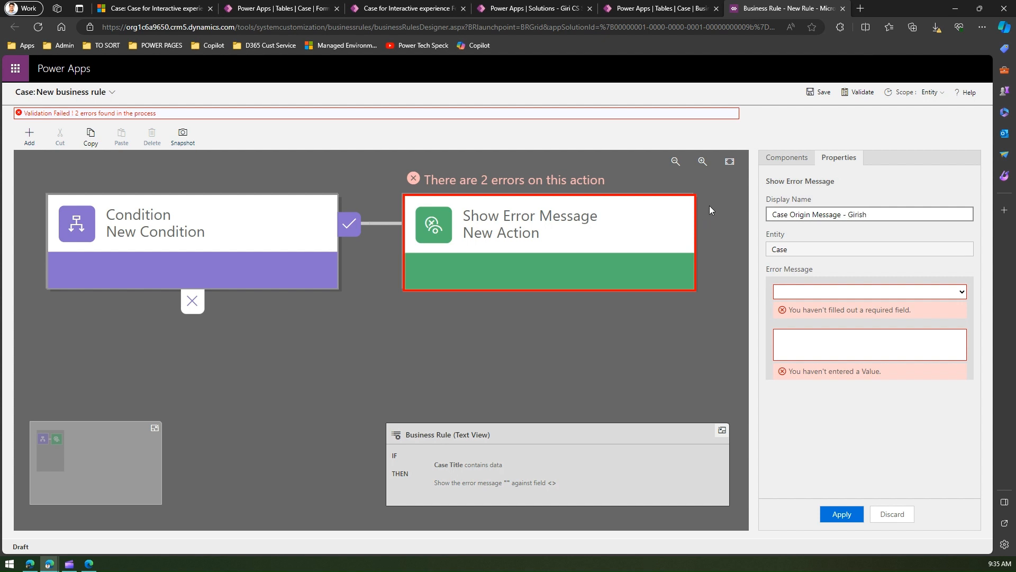
pyautogui.click(964, 292)
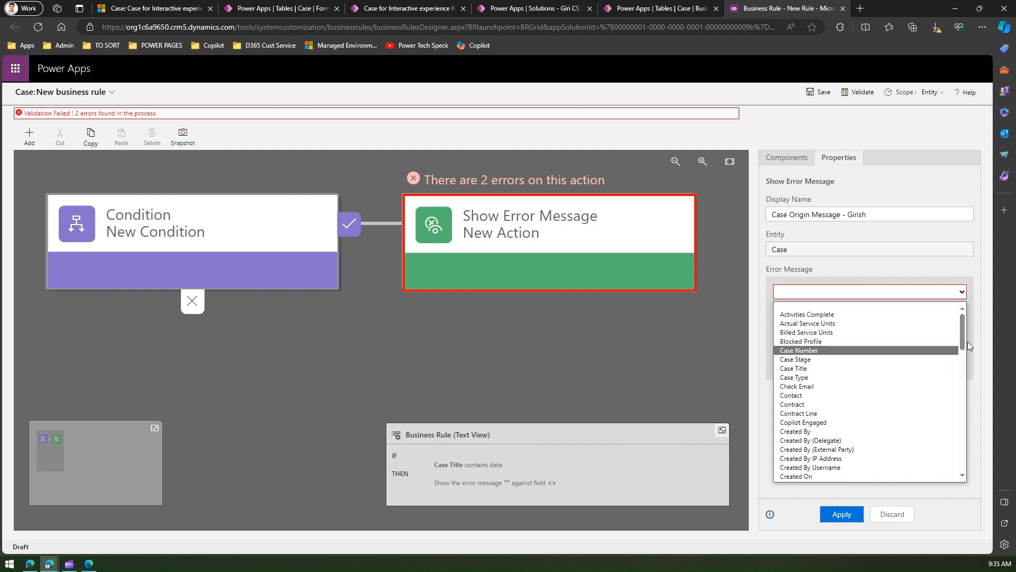
pyautogui.scroll(-10, 964, 344)
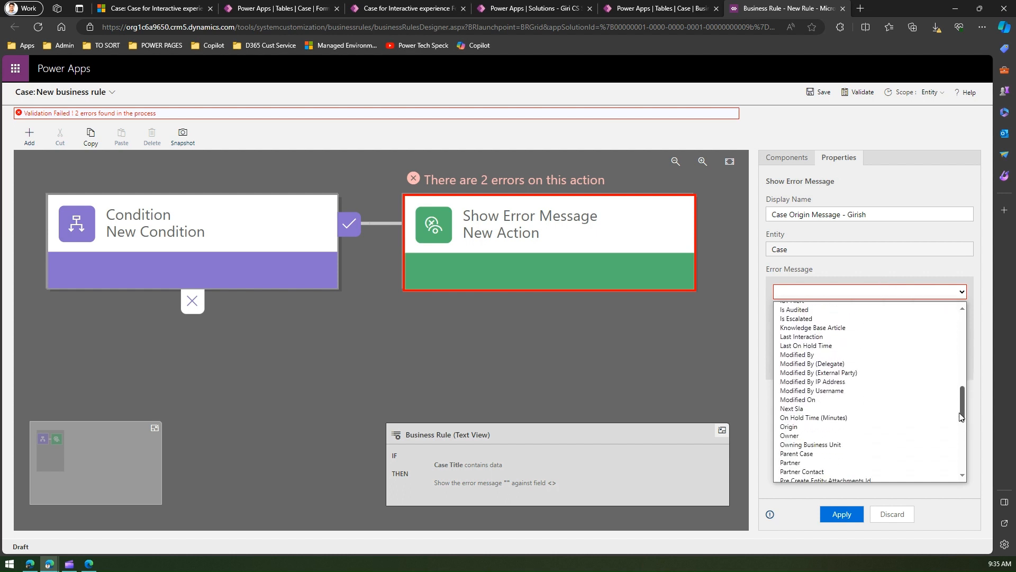
pyautogui.click(826, 432)
# - Apply the error message "Hey mate, Please fill up origin field as this is utmost important to track the case origin medium for advance reporting within our organisation."
pyautogui.click(809, 329)
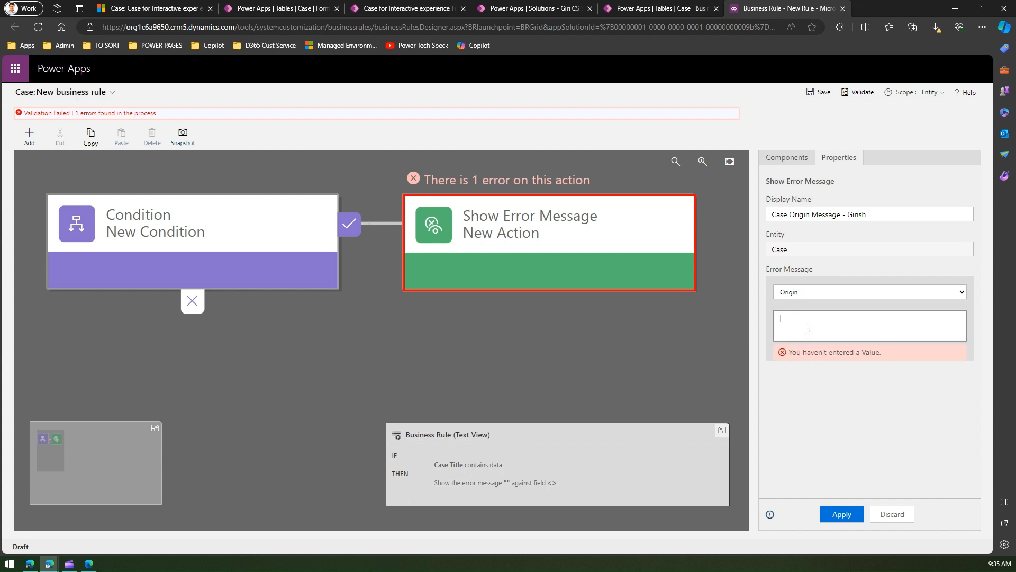
pyautogui.write('Hey')
pyautogui.write(' ma')
pyautogui.write('te Please ')
pyautogui.write('fill up or')
pyautogui.write('igin ')
pyautogui.write('field as this is')
pyautogui.write(' utmost')
pyautogui.write('impo')
pyautogui.write('r')
pyautogui.write('tant')
pyautogui.write(' to tracj')
pyautogui.write('k the Case c')
pyautogui.write('rigin medium ')
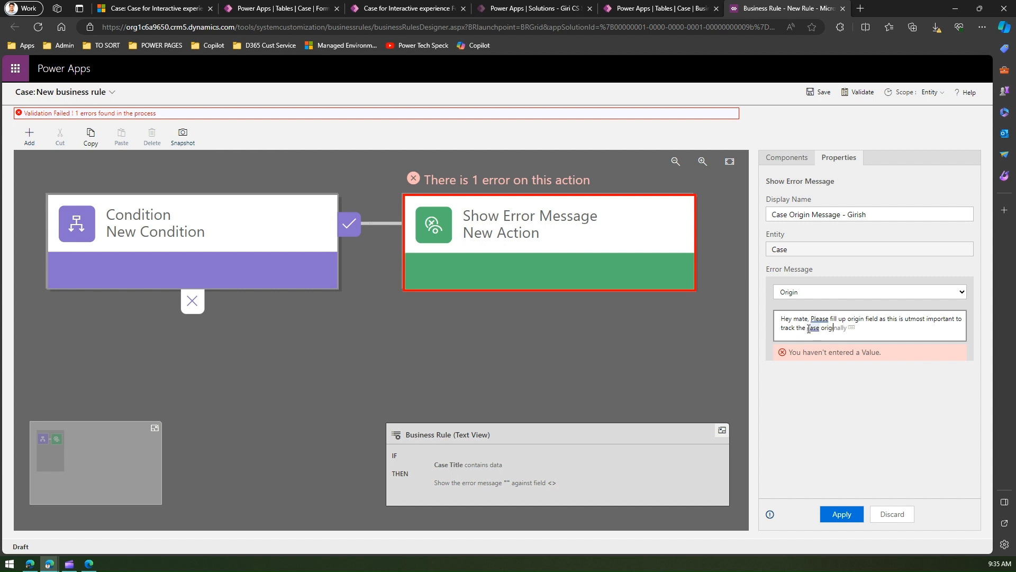
pyautogui.write('for advance reporting with')
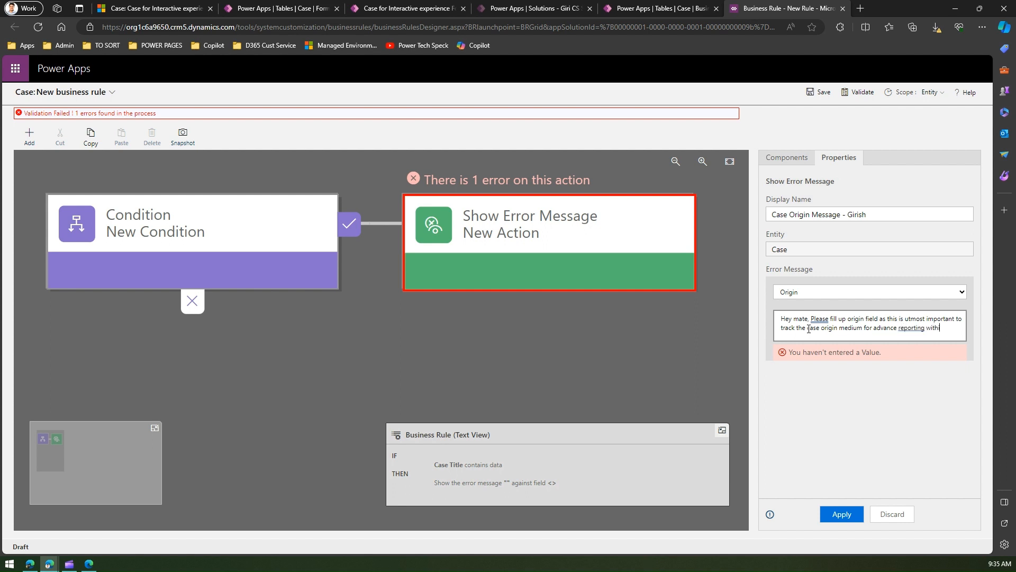
pyautogui.write('in ')
pyautogui.write('our organisat')
pyautogui.write('ion')
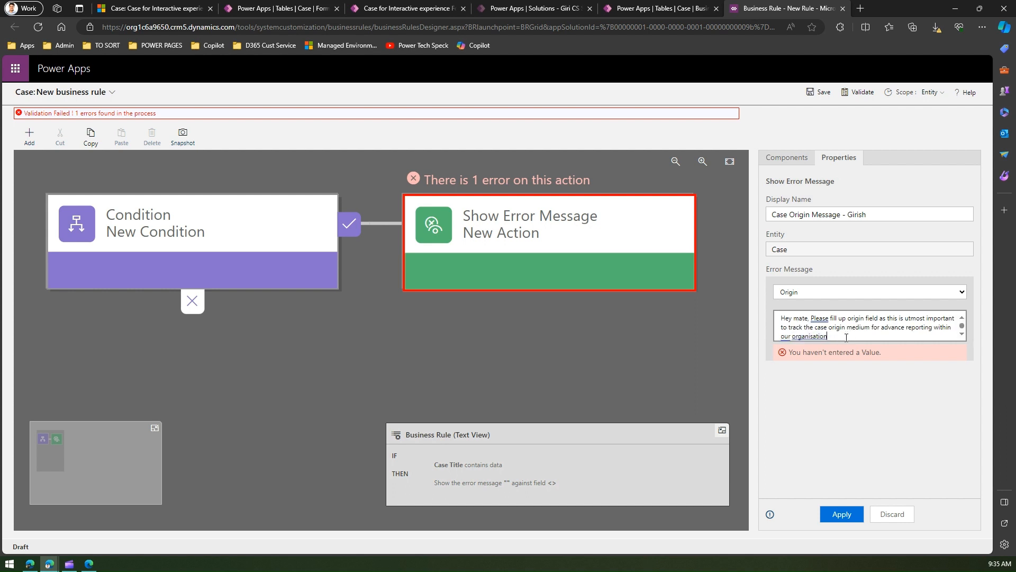
pyautogui.write('.')
pyautogui.click(841, 514)
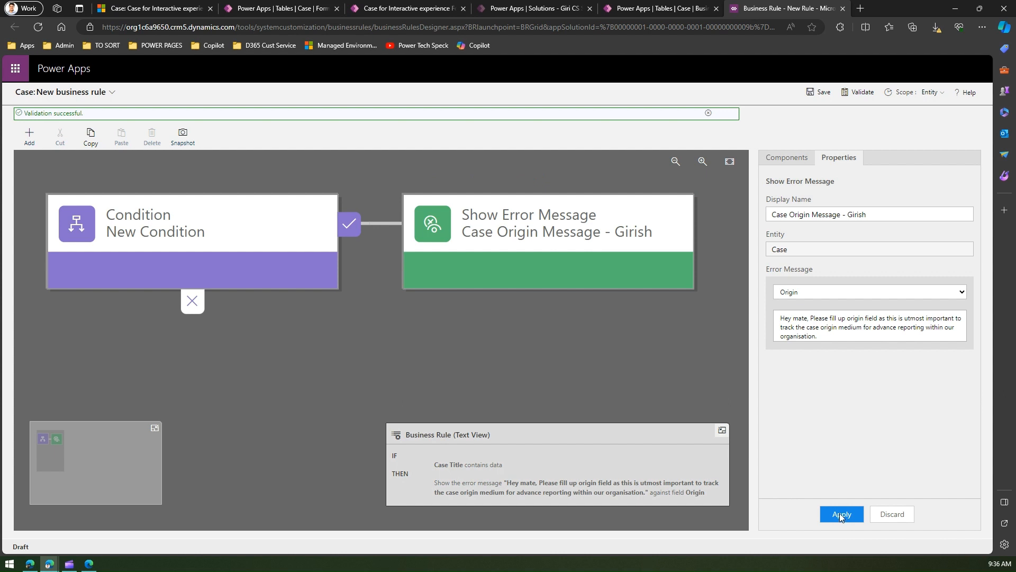
# - Save the business rule and activate it
pyautogui.click(822, 93)
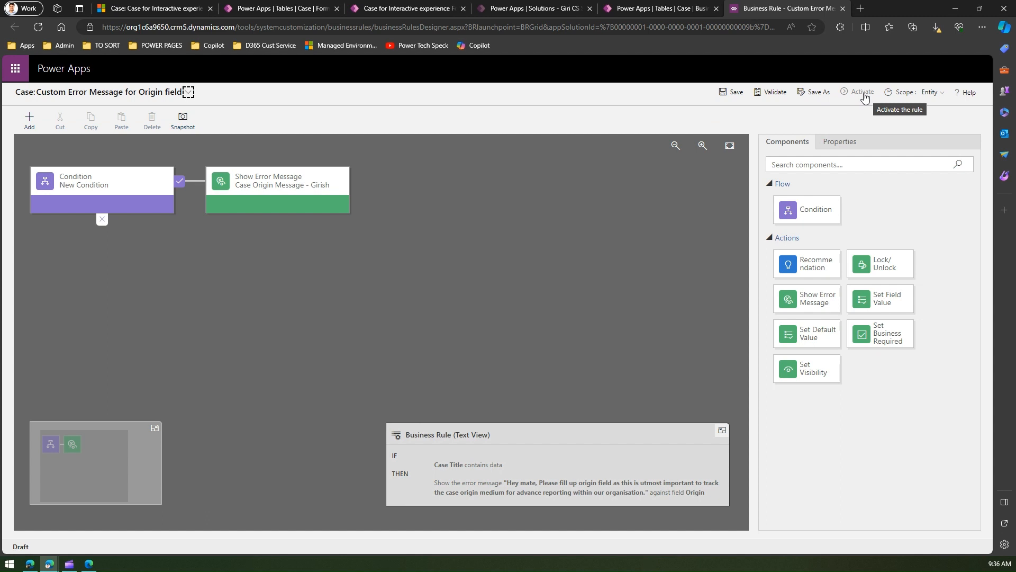
pyautogui.click(865, 97)
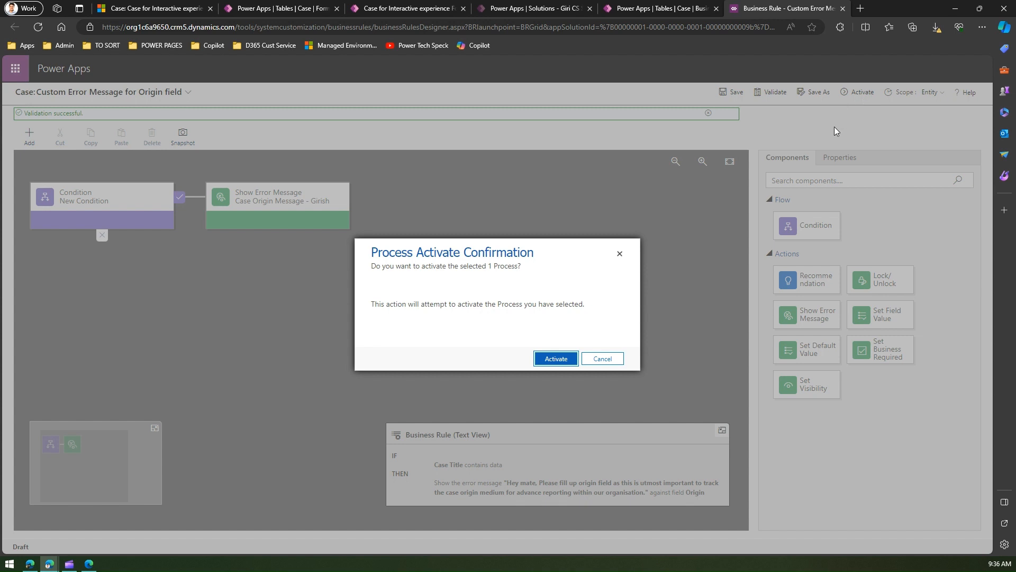
pyautogui.click(563, 360)
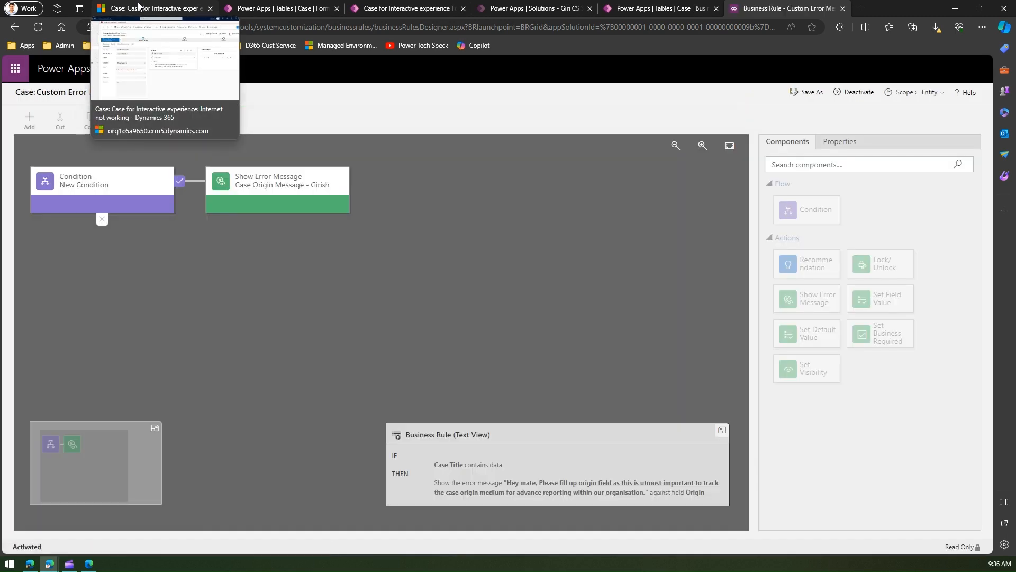
# - Switch to the open case in Dynamics 365 and reload it to check the Origin field's error message
pyautogui.click(139, 6)
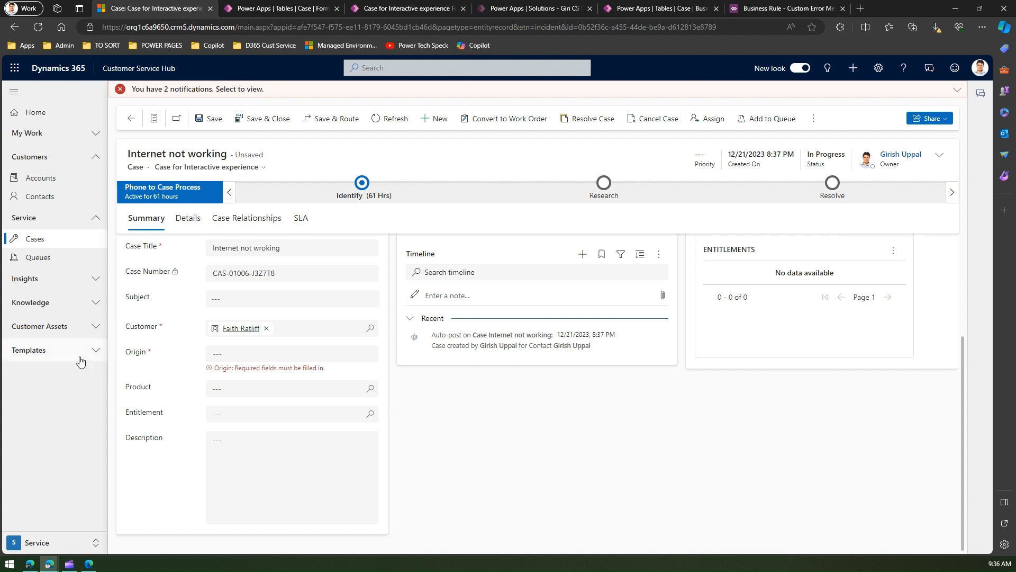
pyautogui.press('F5')
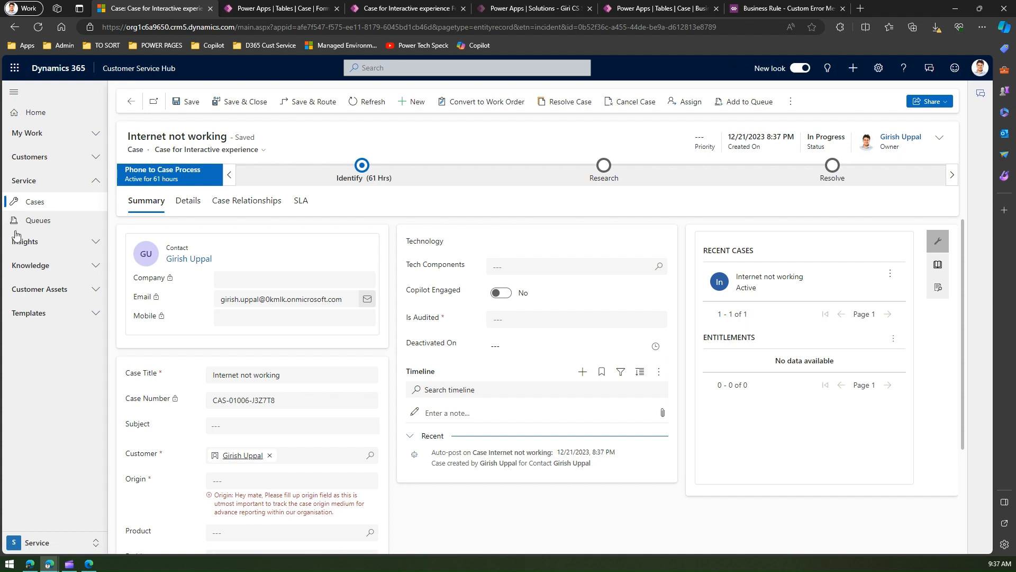
# - Start a new case titled "Wifi Issue" from the Cases list to test the Origin error message
pyautogui.click(46, 202)
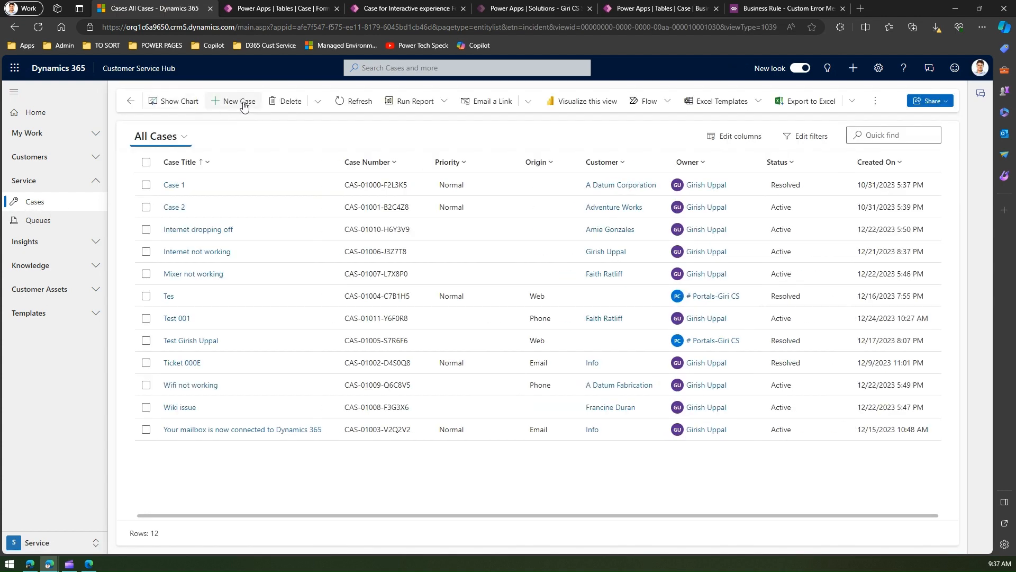
pyautogui.click(244, 105)
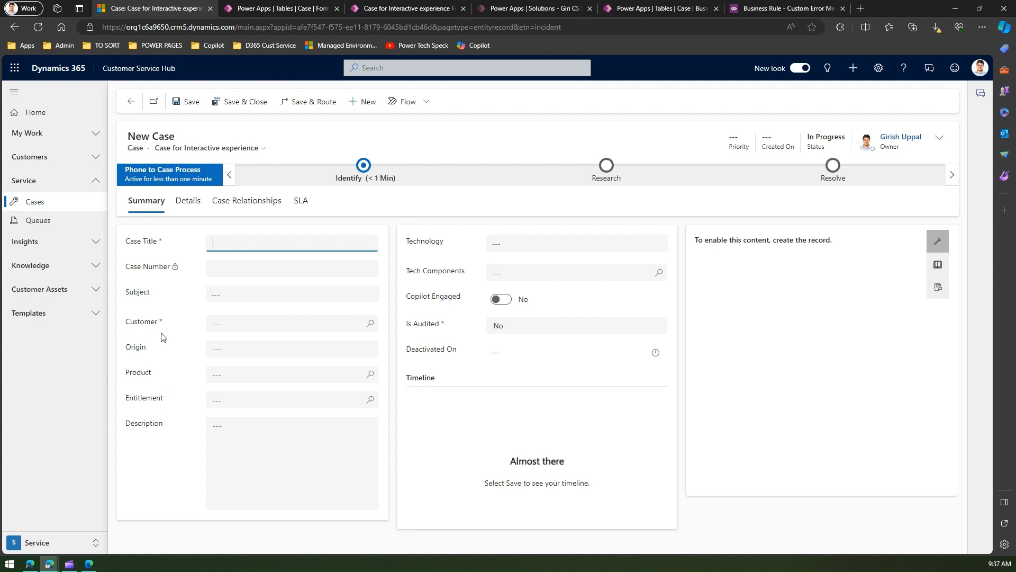
pyautogui.write('Wifi Issuew')
pyautogui.press('Tab')
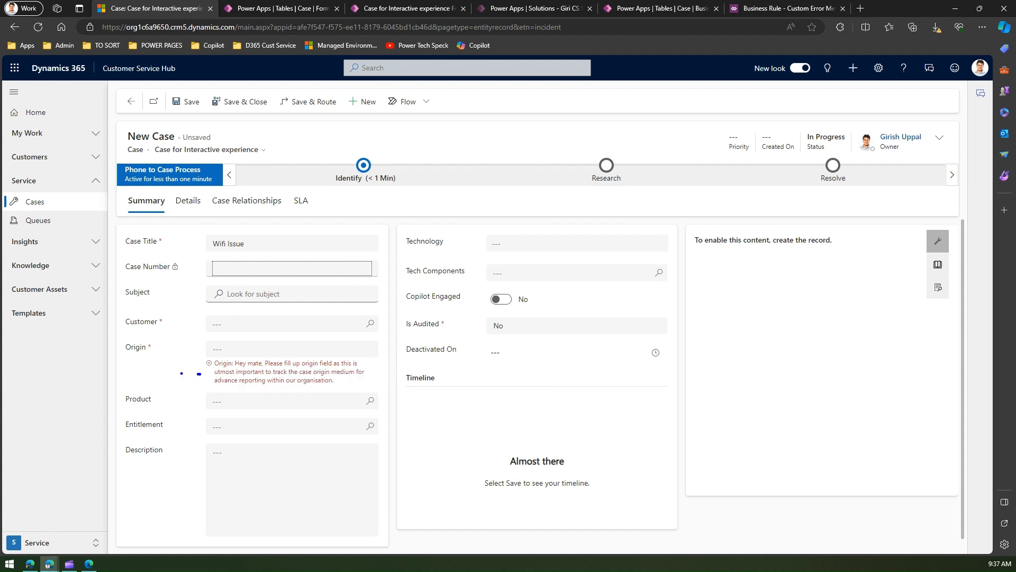
pyautogui.moveTo(156, 374)
pyautogui.mouseDown()
pyautogui.moveTo(203, 374)
pyautogui.moveTo(189, 367)
pyautogui.moveTo(194, 381)
pyautogui.mouseUp()
pyautogui.moveTo(122, 335)
pyautogui.mouseDown()
pyautogui.moveTo(173, 256)
pyautogui.moveTo(199, 267)
pyautogui.moveTo(191, 274)
pyautogui.mouseUp()
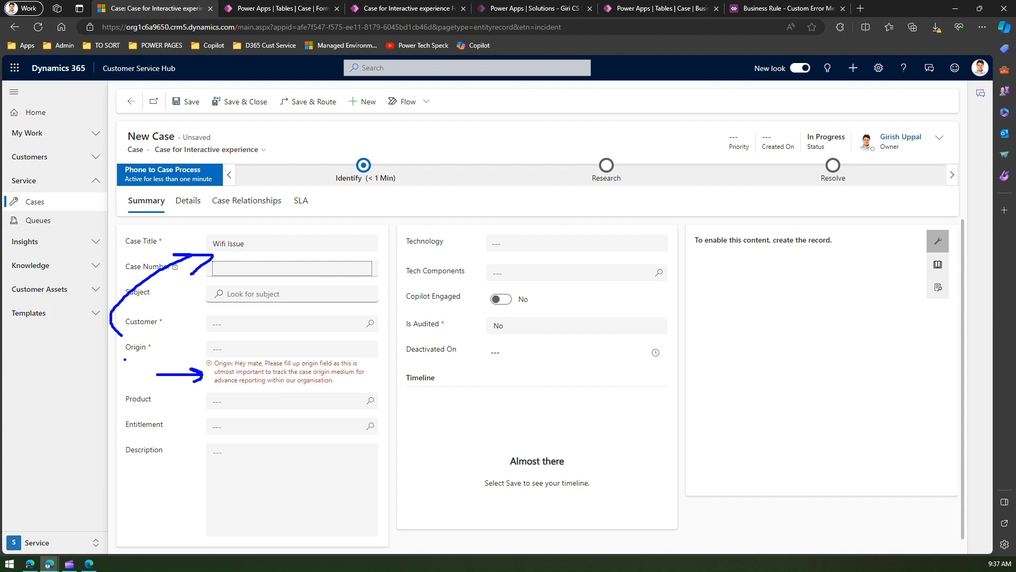
pyautogui.moveTo(124, 355)
pyautogui.mouseDown()
pyautogui.moveTo(180, 363)
pyautogui.moveTo(276, 429)
pyautogui.moveTo(430, 346)
pyautogui.moveTo(422, 366)
pyautogui.mouseUp()
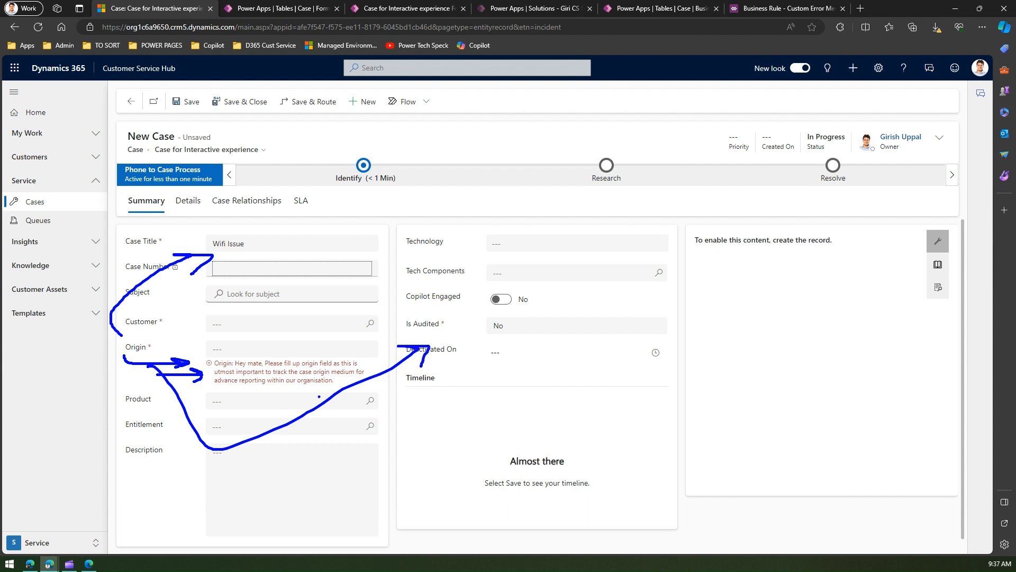
pyautogui.moveTo(305, 412)
pyautogui.mouseDown()
pyautogui.moveTo(380, 292)
pyautogui.moveTo(432, 258)
pyautogui.moveTo(434, 271)
pyautogui.mouseUp()
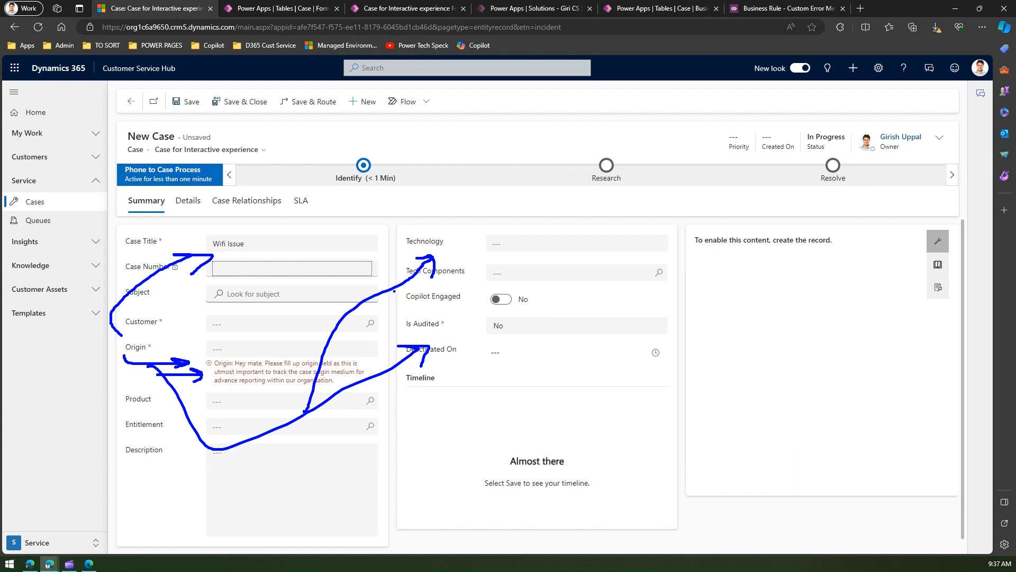
pyautogui.moveTo(393, 289)
pyautogui.mouseDown()
pyautogui.moveTo(456, 304)
pyautogui.moveTo(443, 313)
pyautogui.mouseUp()
pyautogui.press('Escape')
# - Return to the business rule designer, review the condition and error action, and deactivate the rule
pyautogui.click(795, 9)
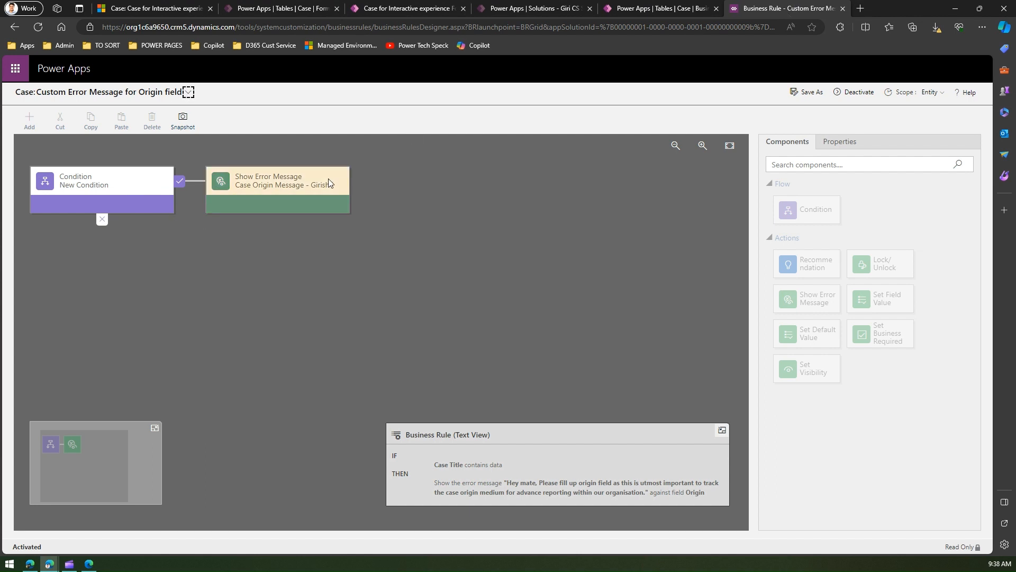
pyautogui.click(286, 187)
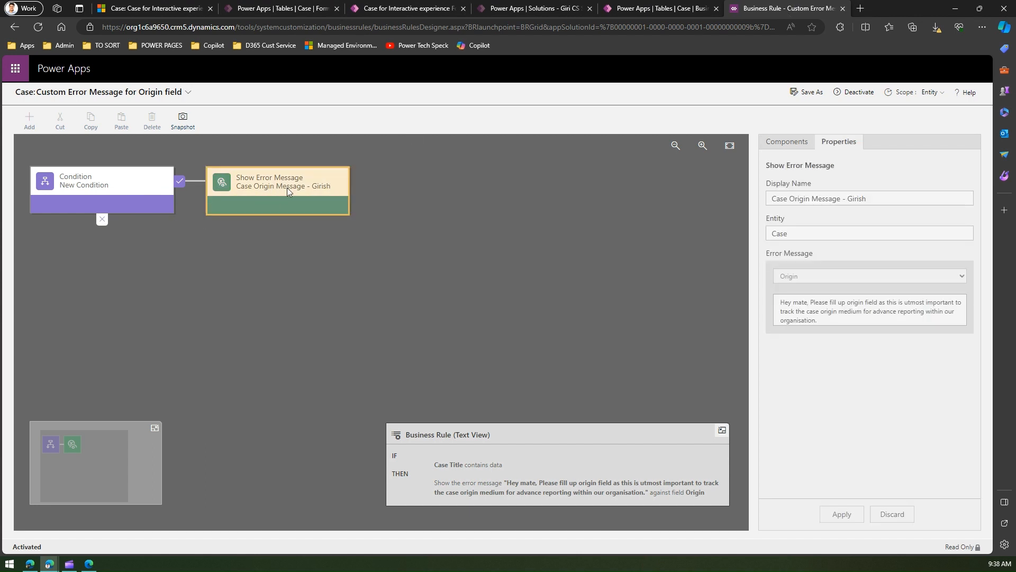
pyautogui.click(123, 195)
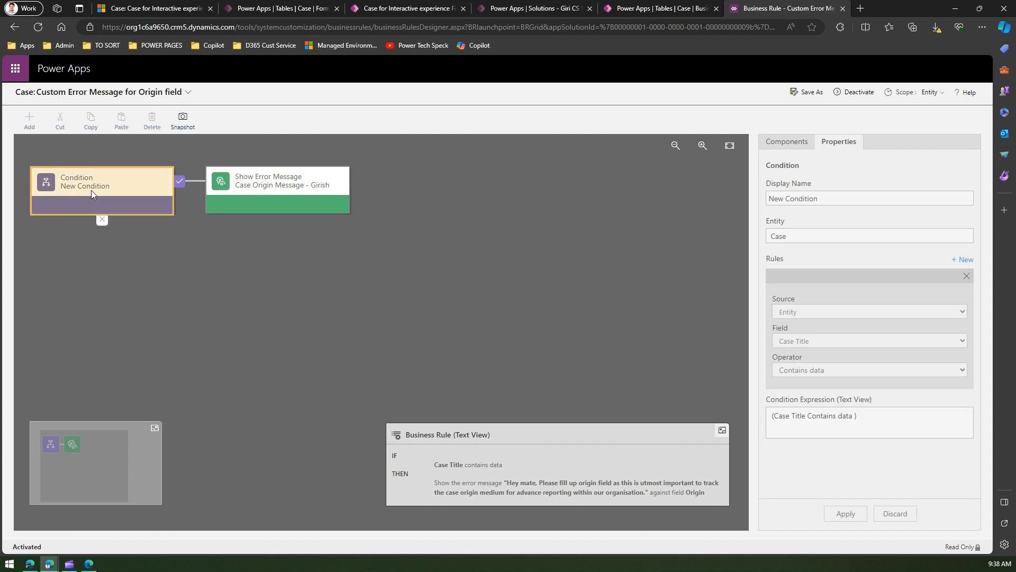
pyautogui.click(230, 190)
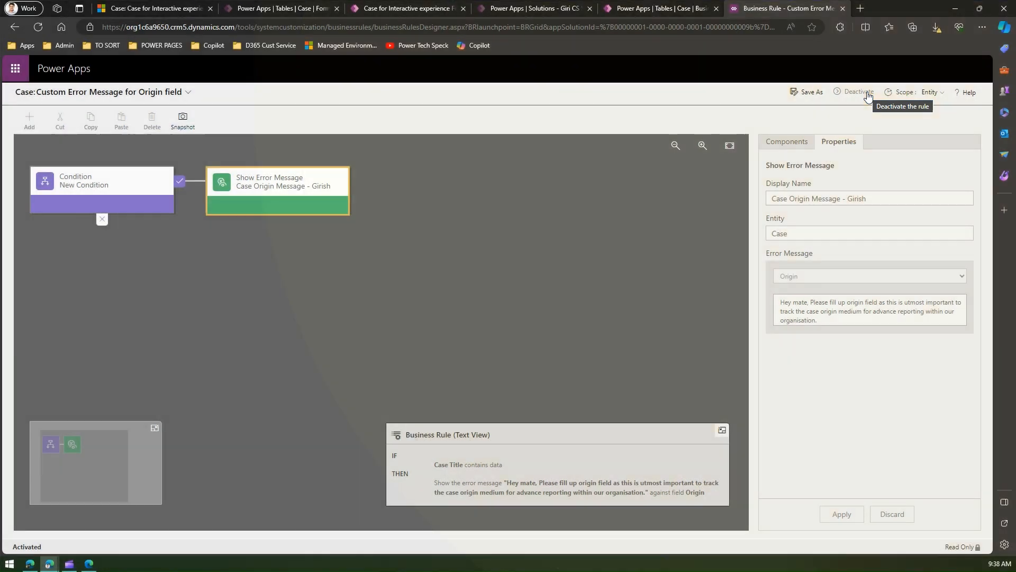
pyautogui.click(867, 92)
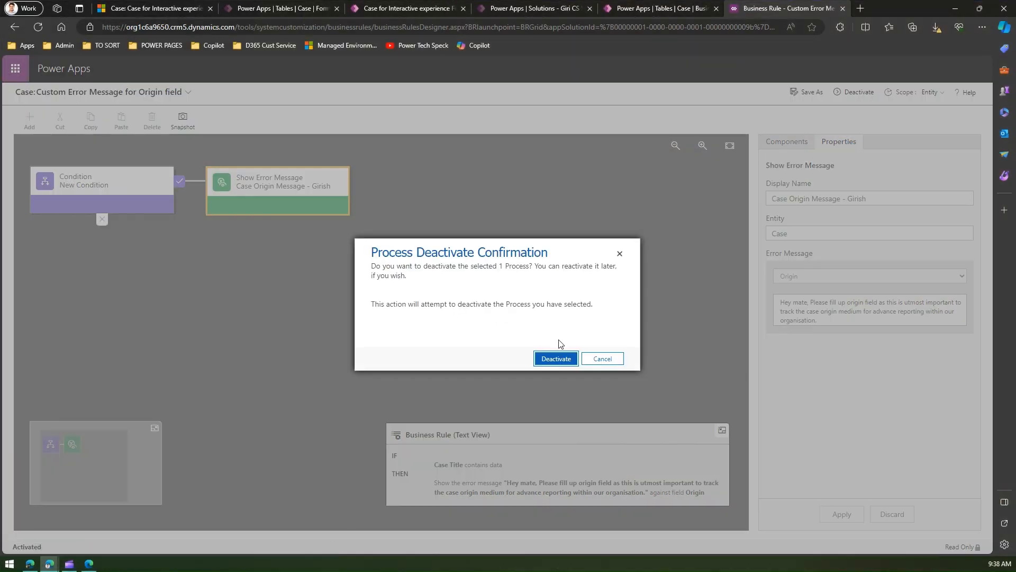
pyautogui.click(557, 358)
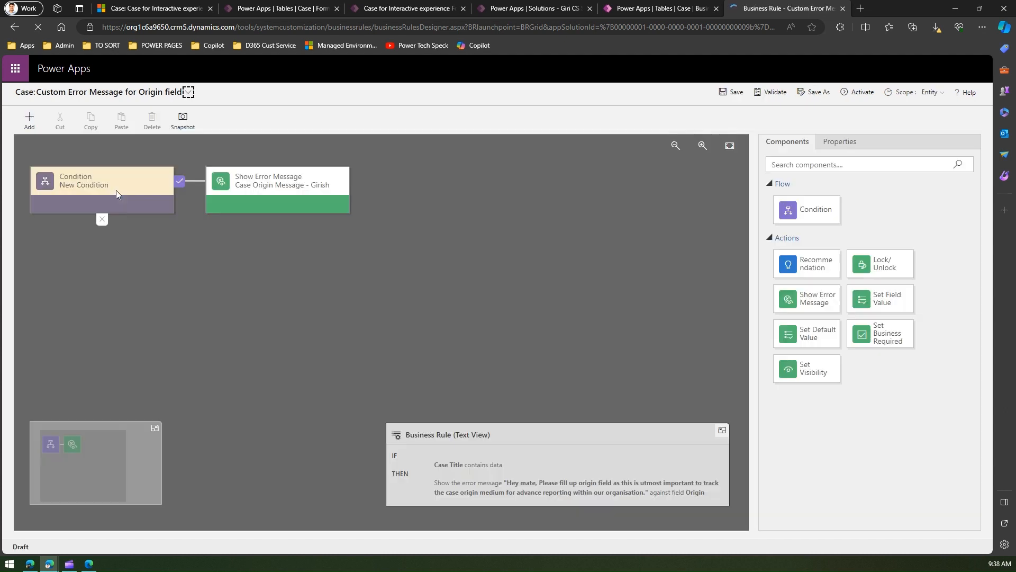
# - Add a second Show Error Message action directly after the existing Origin error message action
pyautogui.click(144, 196)
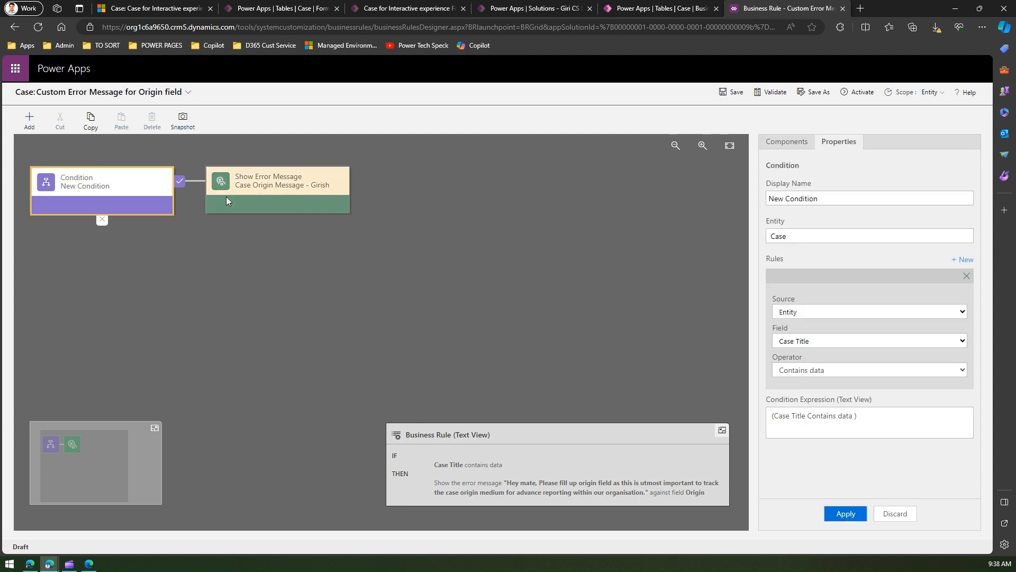
pyautogui.click(227, 200)
pyautogui.click(31, 121)
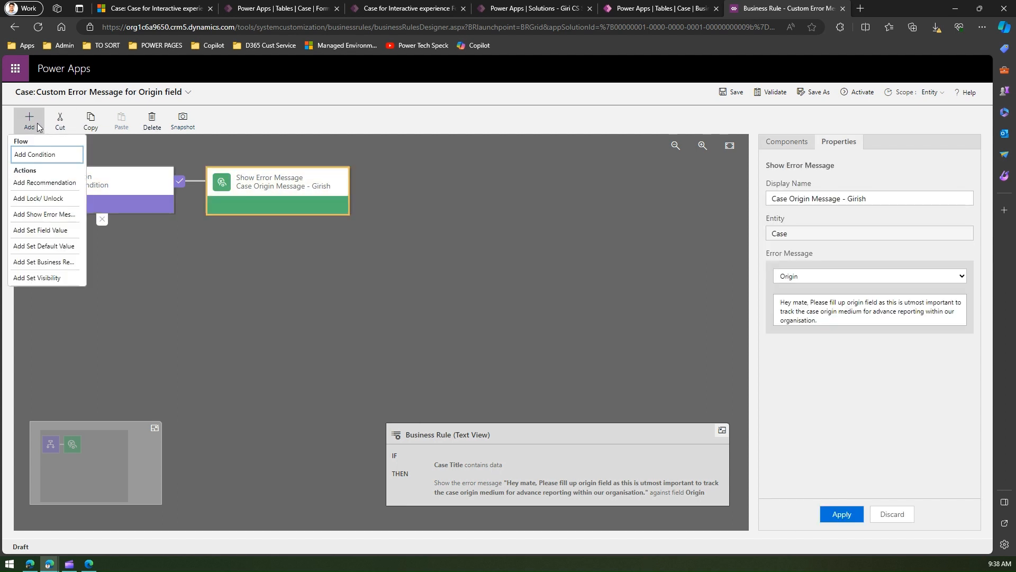
pyautogui.click(48, 215)
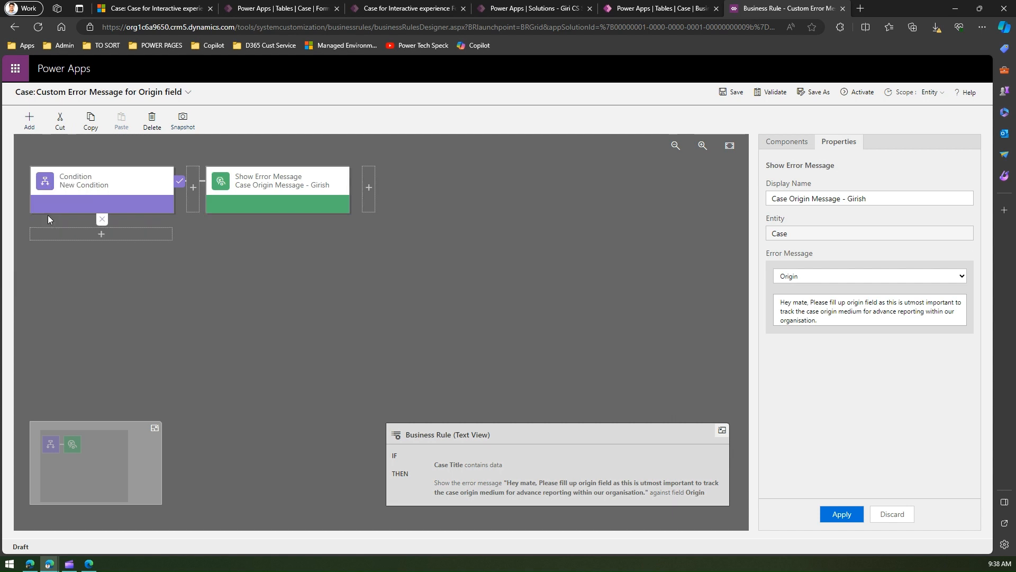
pyautogui.click(368, 190)
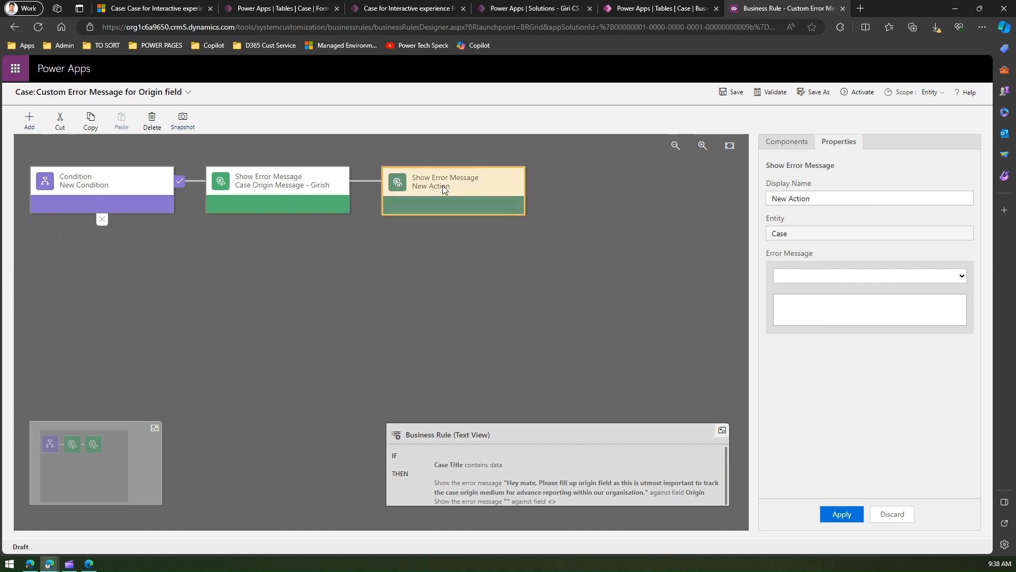
# - Set the second Show Error Message action to target the Customer field with the message "fgfgfgfgfg gfgf"
pyautogui.click(962, 275)
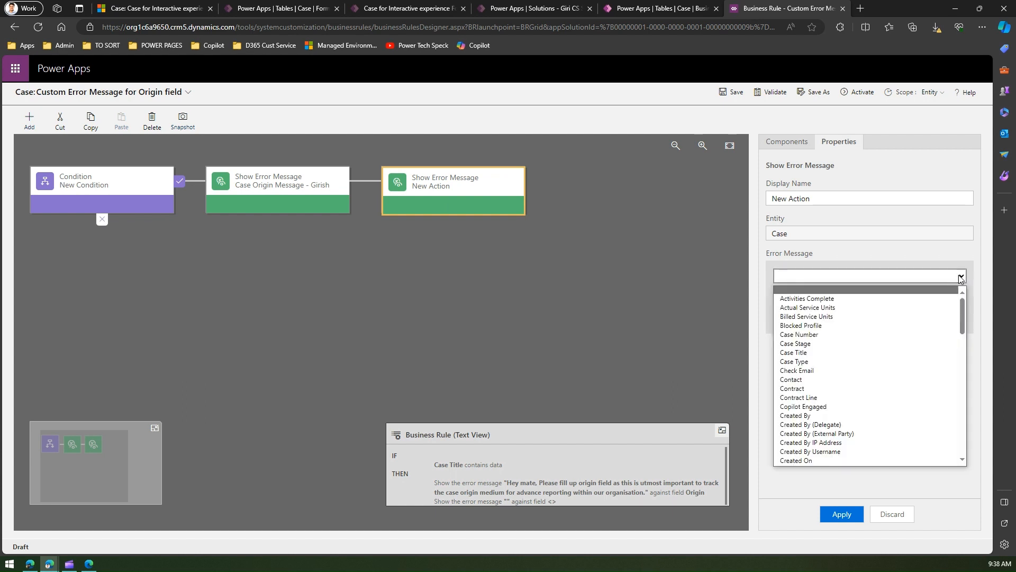
pyautogui.moveTo(961, 312); pyautogui.dragTo(960, 328)
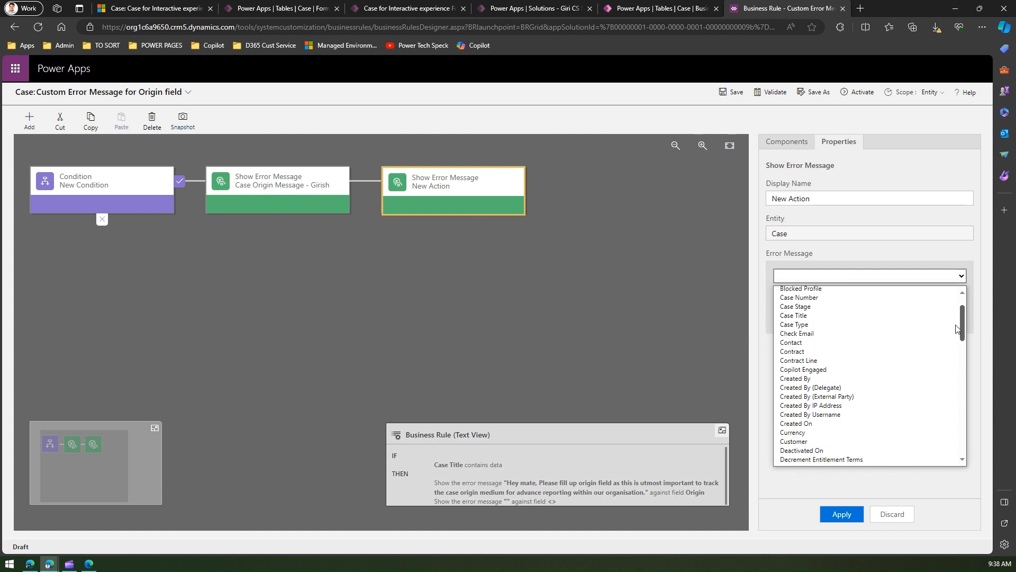
pyautogui.click(792, 445)
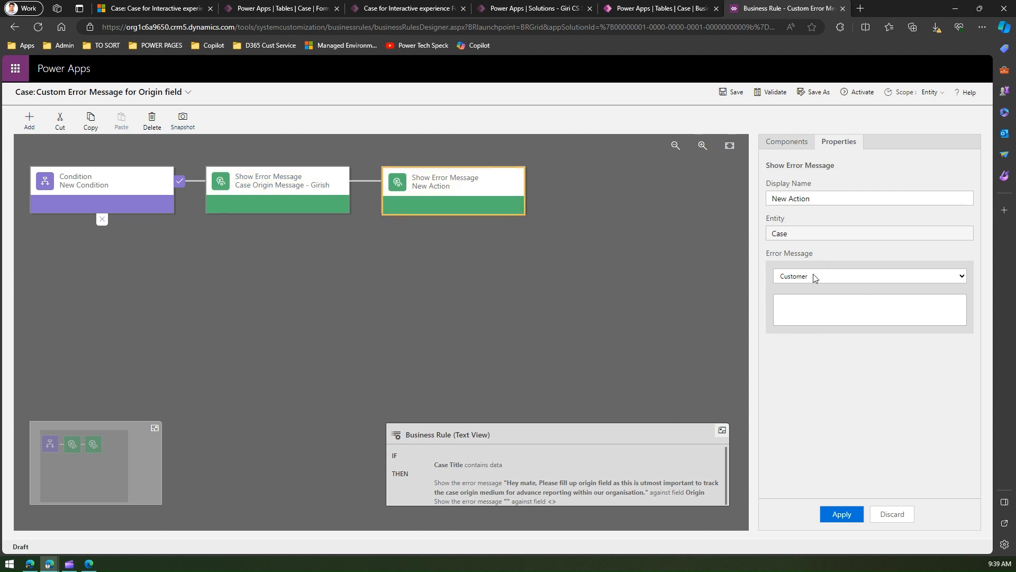
pyautogui.click(814, 310)
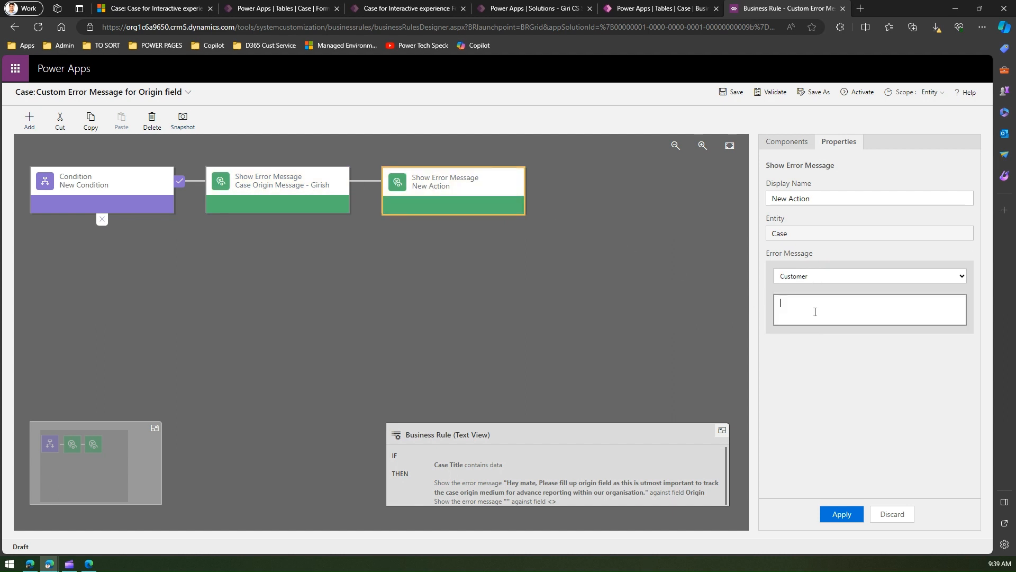
pyautogui.write('fgfgfgfgfg gfgf')
pyautogui.click(471, 187)
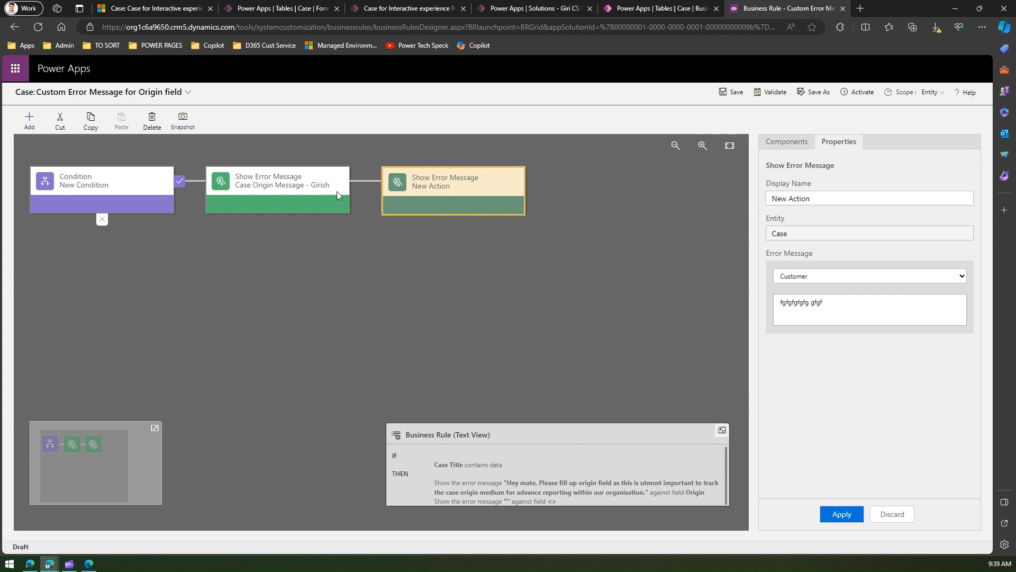
# - Start adding another Show Error Message action, and switch back to the unsaved Wifi Issue case in Dynamics 365
pyautogui.click(29, 122)
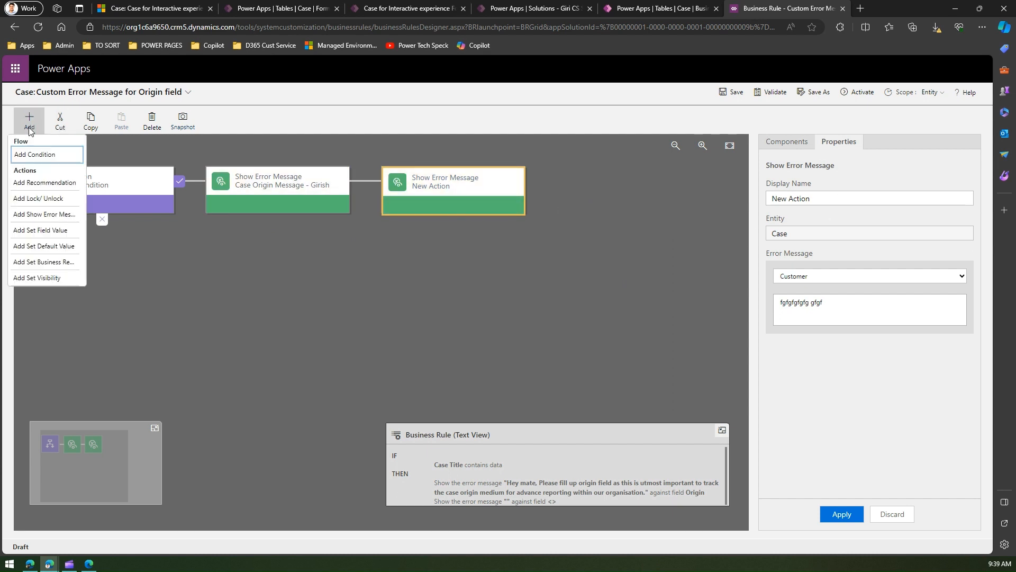
pyautogui.click(40, 212)
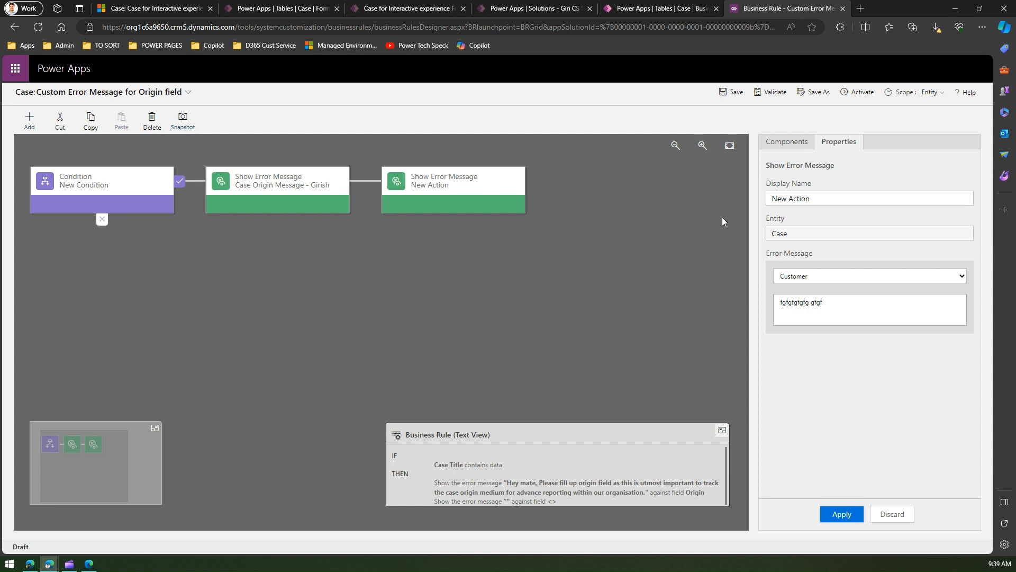
pyautogui.click(157, 9)
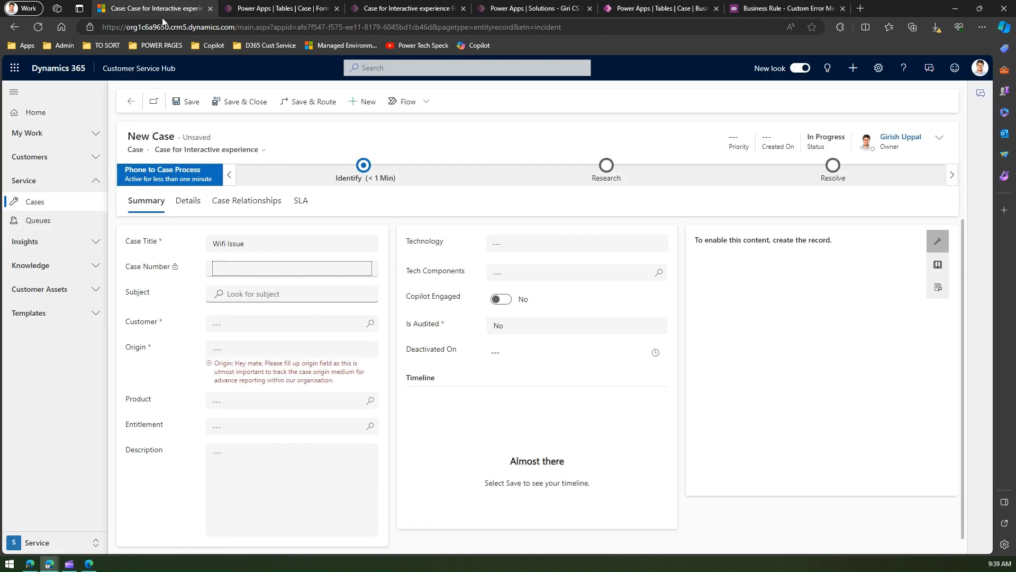